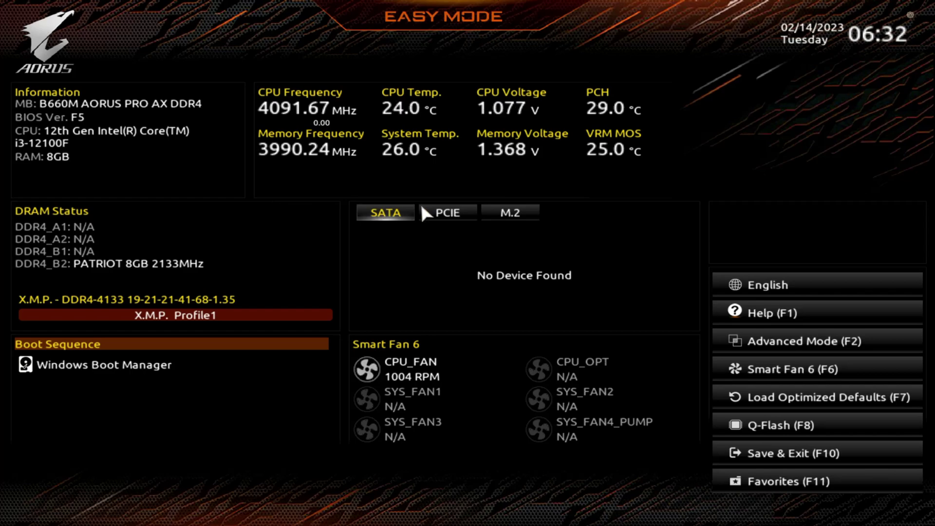
Check the M.2 slots, then switch the storage panel to SATA, which shows No Device Found
{"action": "left_click", "coordinate": [510, 214]}
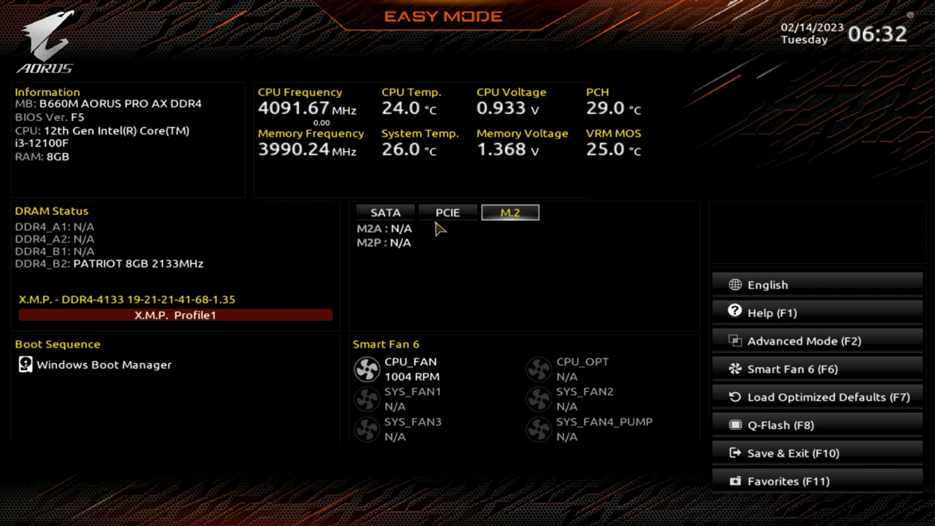
{"action": "left_click", "coordinate": [397, 217]}
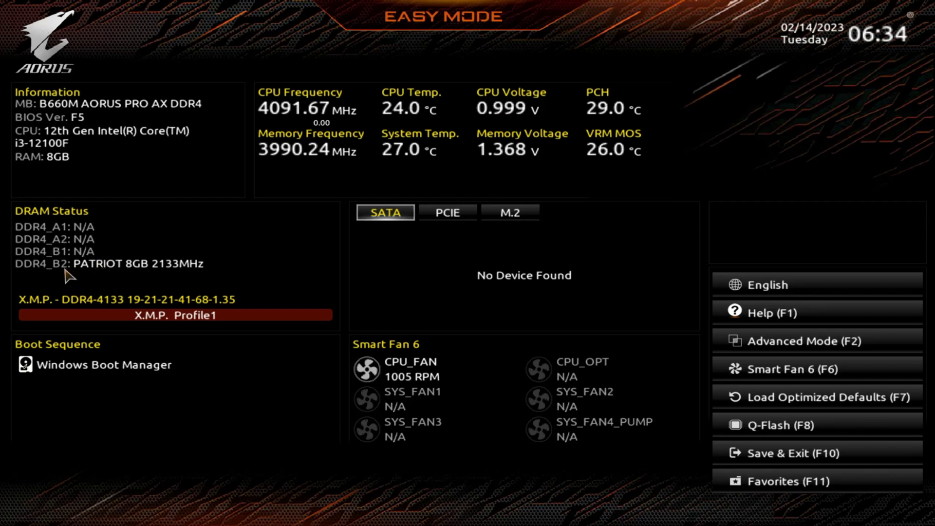
{"action": "left_click", "coordinate": [160, 314]}
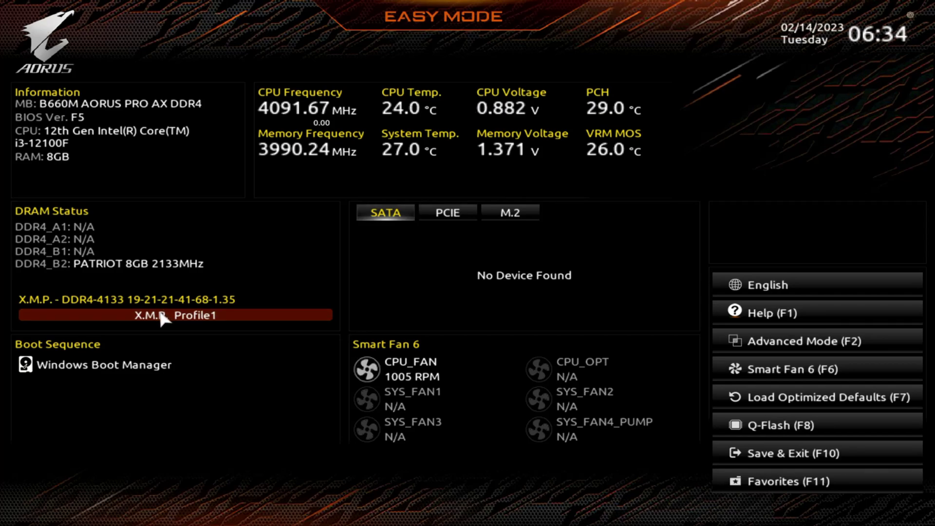
{"action": "left_click", "coordinate": [161, 314]}
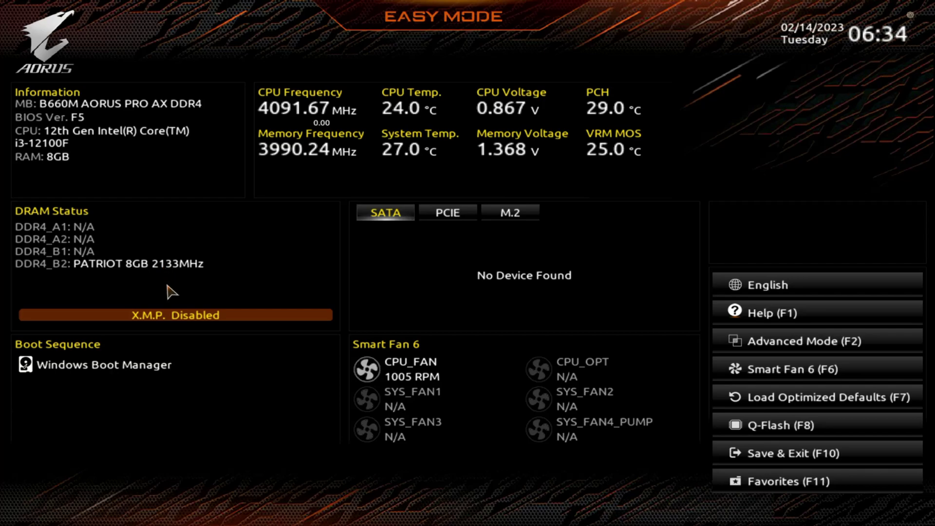
{"action": "left_click", "coordinate": [174, 313]}
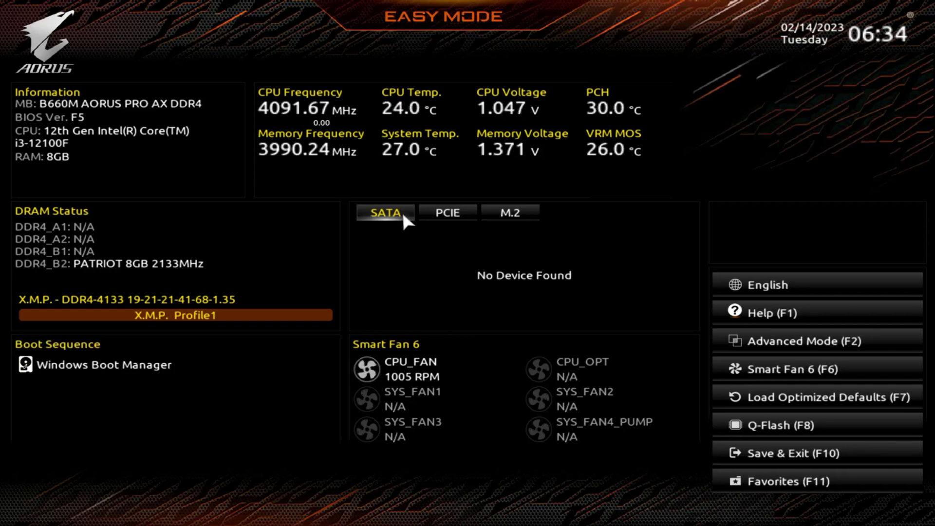
Review the detected PCIe slots, then return to the M.2 list showing M2A and M2P as N/A
{"action": "left_click", "coordinate": [453, 214]}
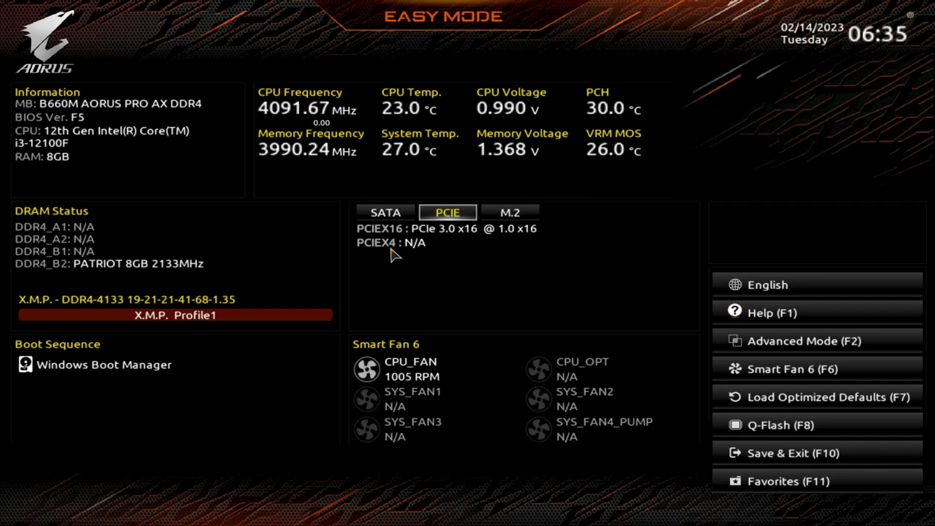
{"action": "left_click", "coordinate": [521, 213]}
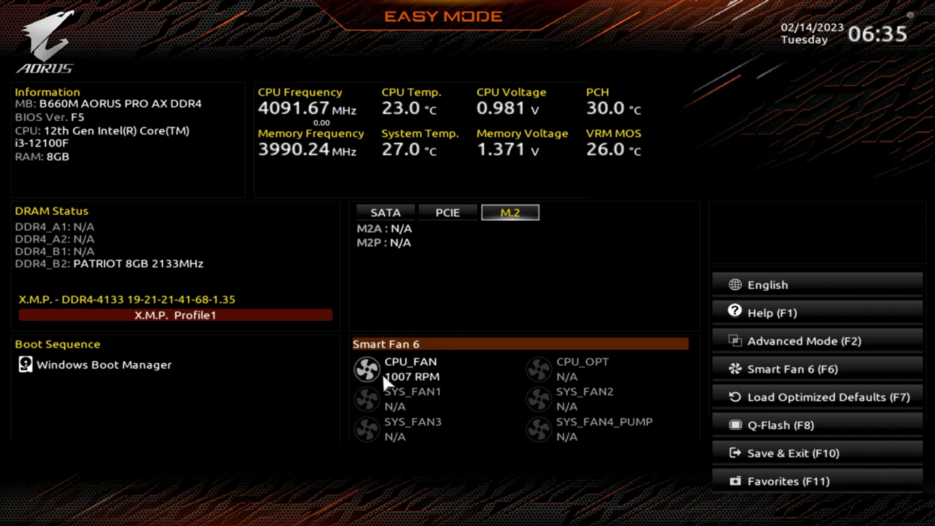
{"action": "left_click", "coordinate": [789, 372]}
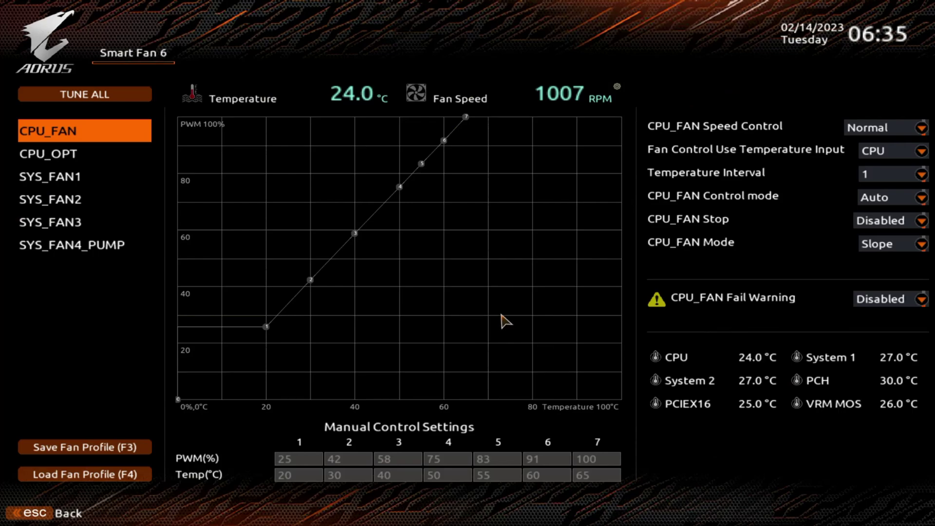
{"action": "left_click", "coordinate": [921, 128]}
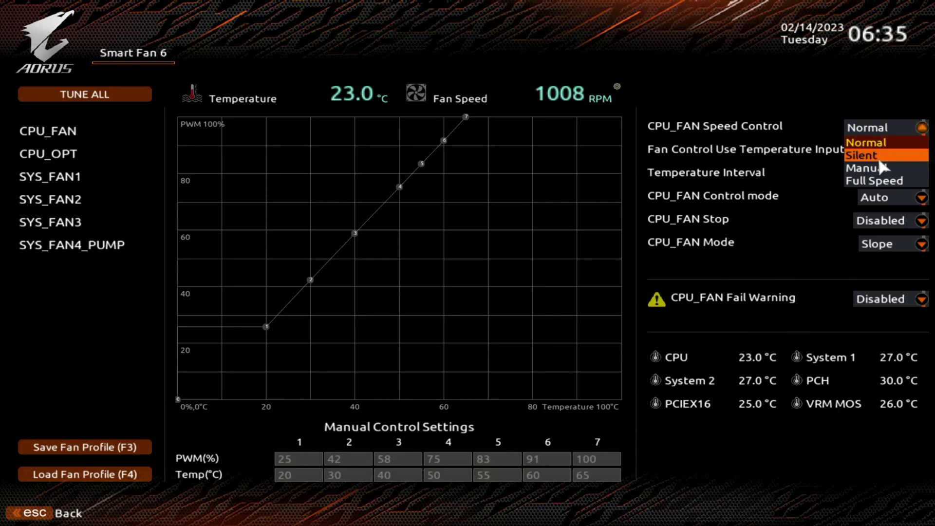
{"action": "key", "text": "Escape"}
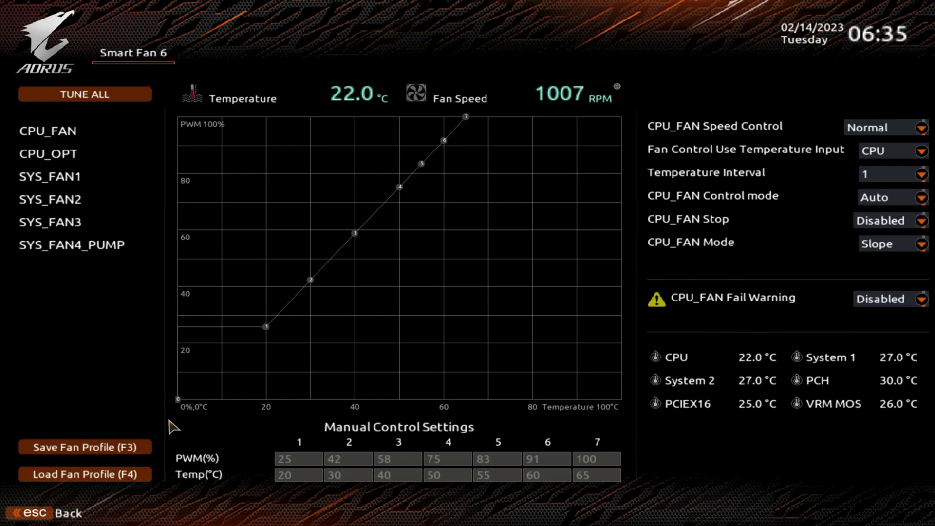
{"action": "left_click", "coordinate": [21, 519]}
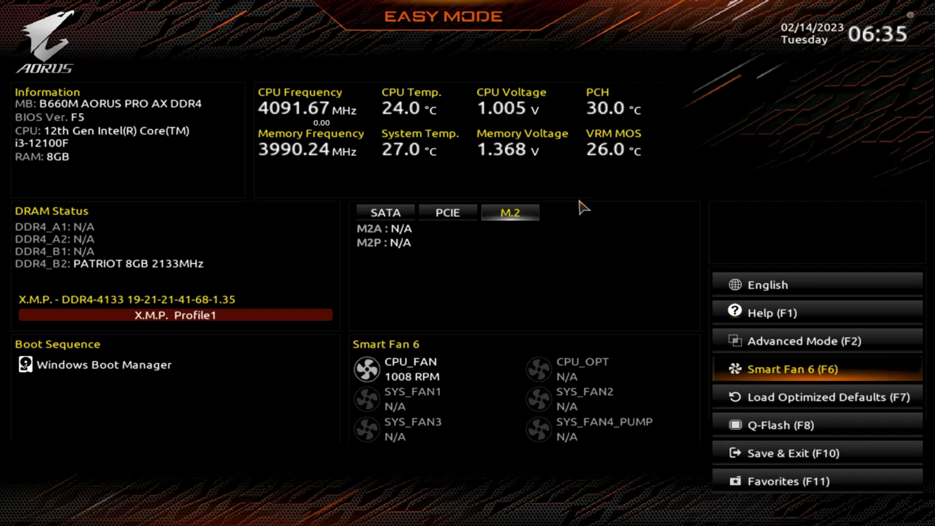
Enter Advanced Mode, glance at Favorites, and show the Tweaker CPU, memory and voltage settings
{"action": "left_click", "coordinate": [783, 344]}
{"action": "left_click", "coordinate": [135, 61]}
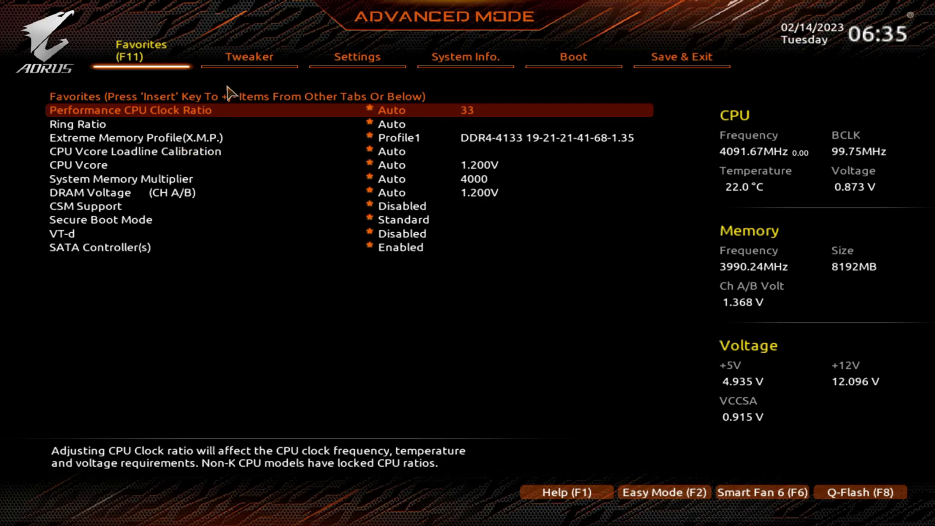
{"action": "left_click", "coordinate": [240, 58]}
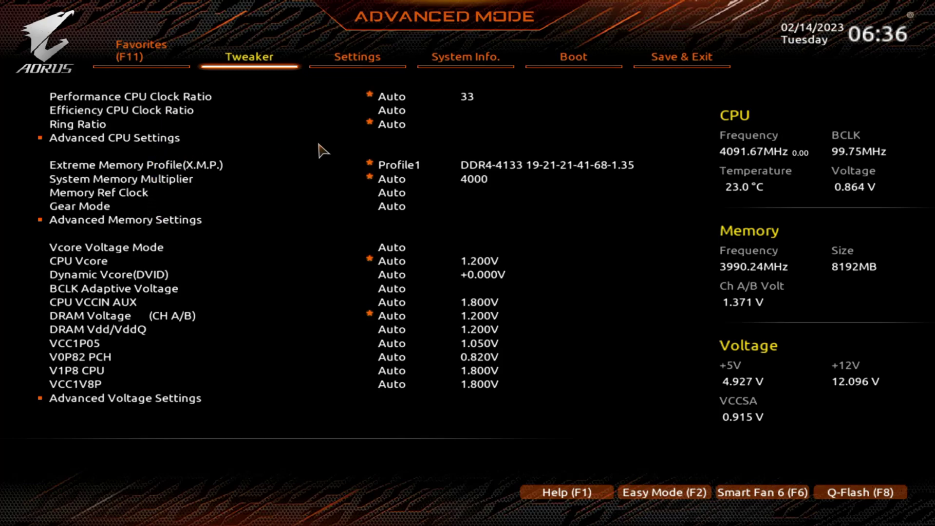
In Advanced CPU Settings, keep Intel Turbo Boost Technology at Auto and select AVX Settings
{"action": "left_click", "coordinate": [154, 142]}
{"action": "left_click", "coordinate": [153, 140]}
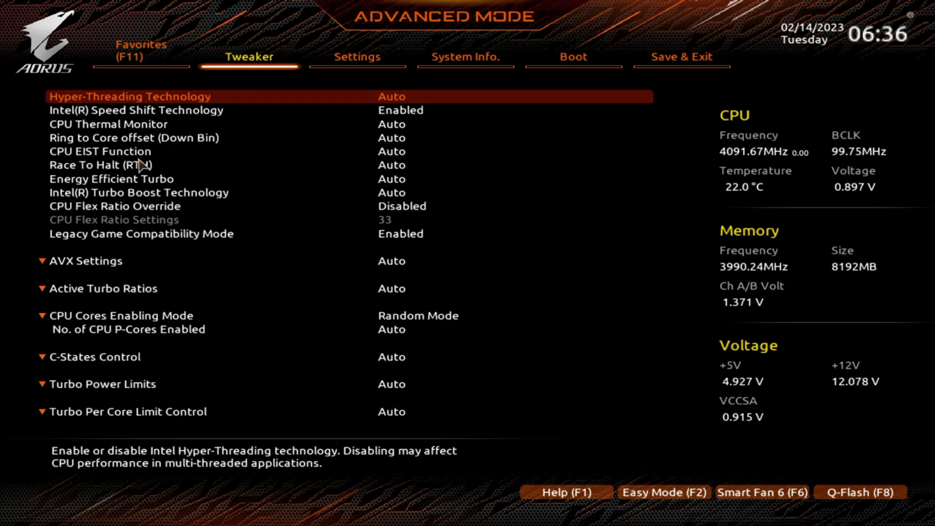
{"action": "left_click", "coordinate": [205, 194]}
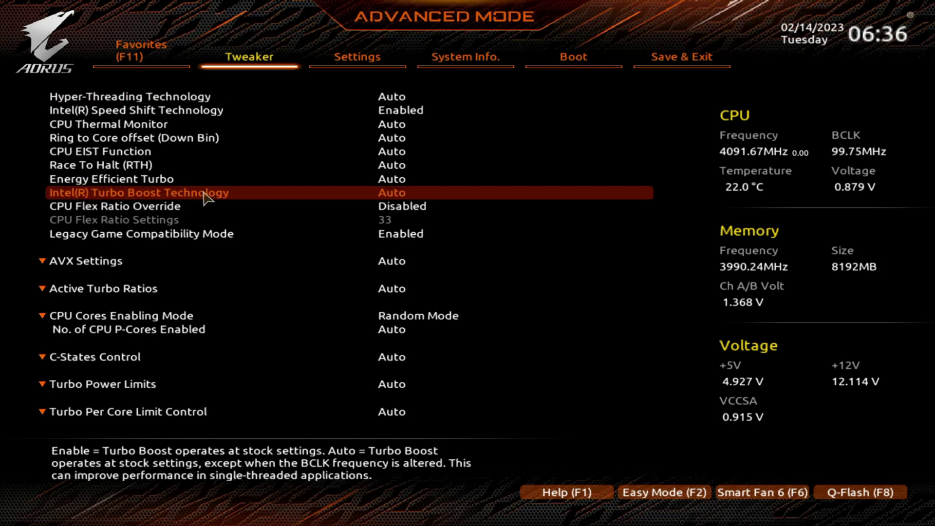
{"action": "left_click", "coordinate": [205, 194]}
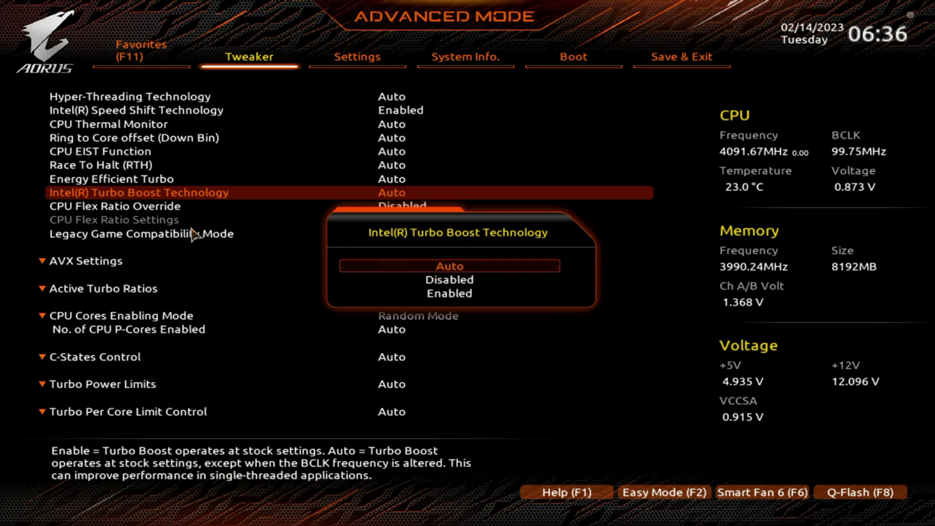
{"action": "left_click", "coordinate": [420, 268]}
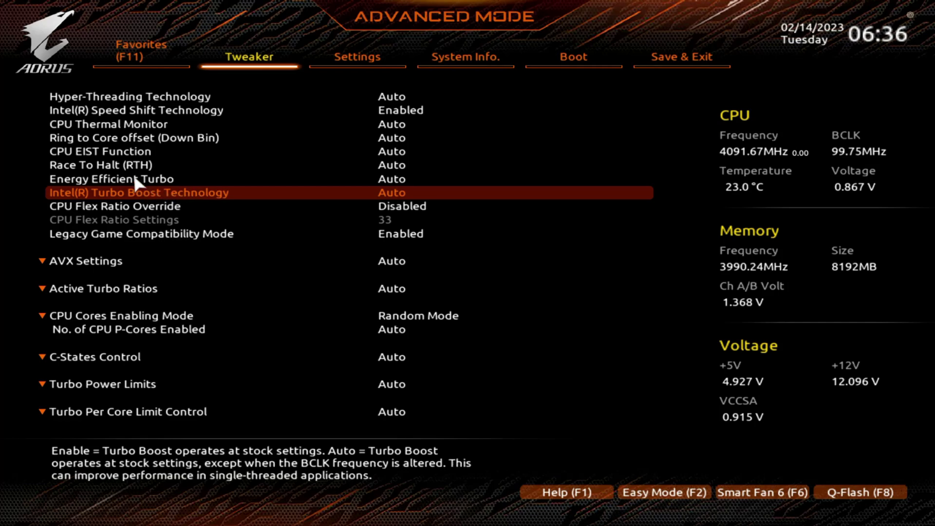
{"action": "left_click", "coordinate": [123, 262]}
{"action": "left_click", "coordinate": [123, 261]}
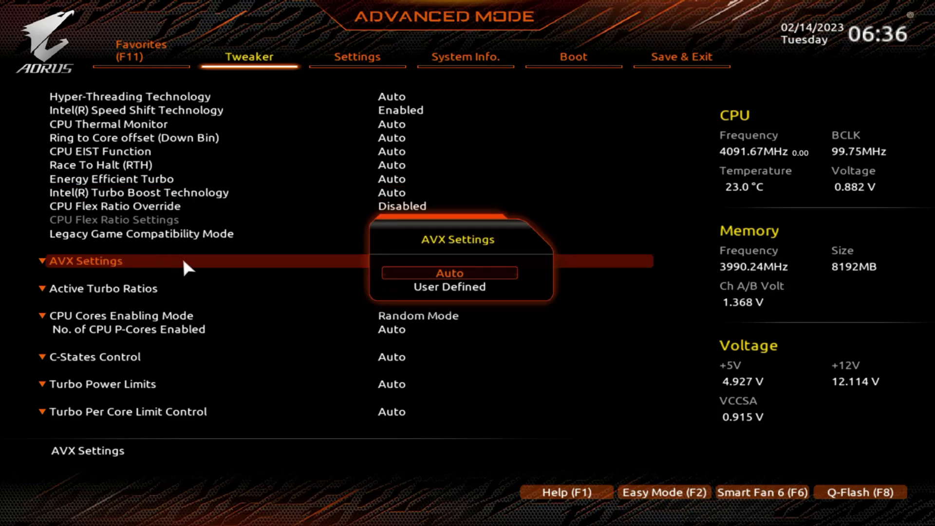
{"action": "left_click", "coordinate": [422, 210]}
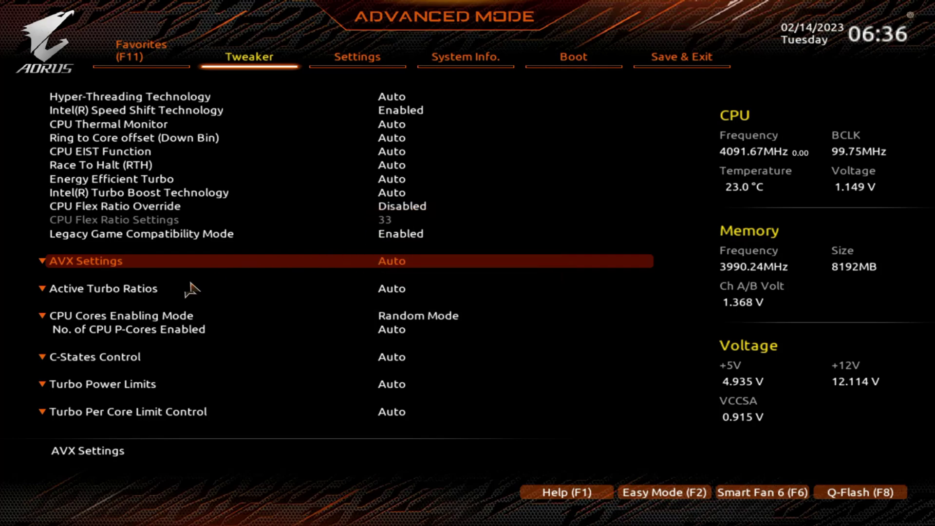
{"action": "left_click", "coordinate": [109, 295]}
{"action": "left_click", "coordinate": [109, 294]}
{"action": "left_click", "coordinate": [282, 259]}
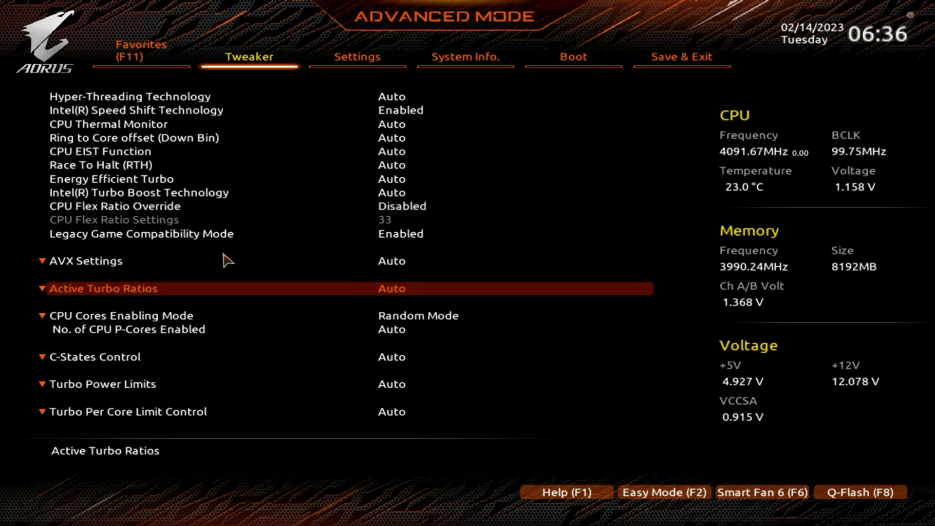
{"action": "left_click", "coordinate": [136, 318]}
{"action": "left_click", "coordinate": [137, 317]}
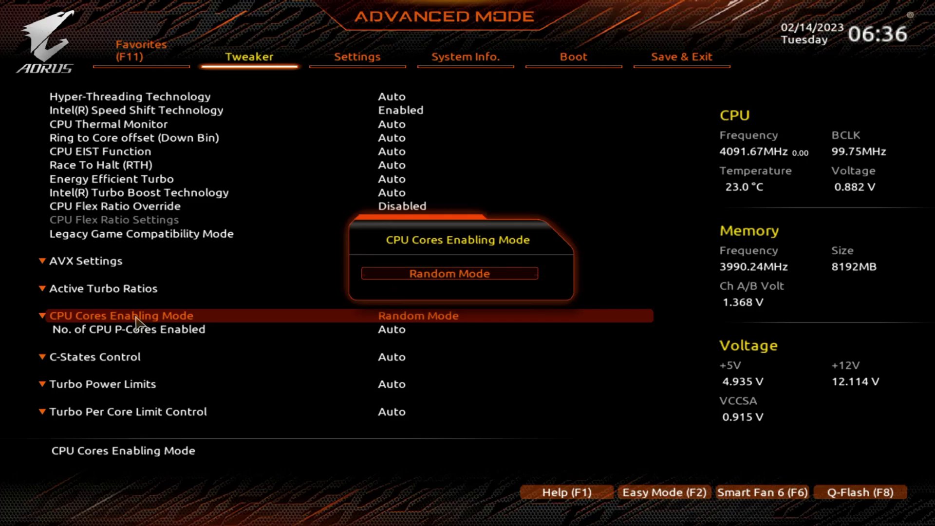
{"action": "key", "text": "Escape"}
{"action": "left_click", "coordinate": [130, 362]}
{"action": "left_click", "coordinate": [129, 361]}
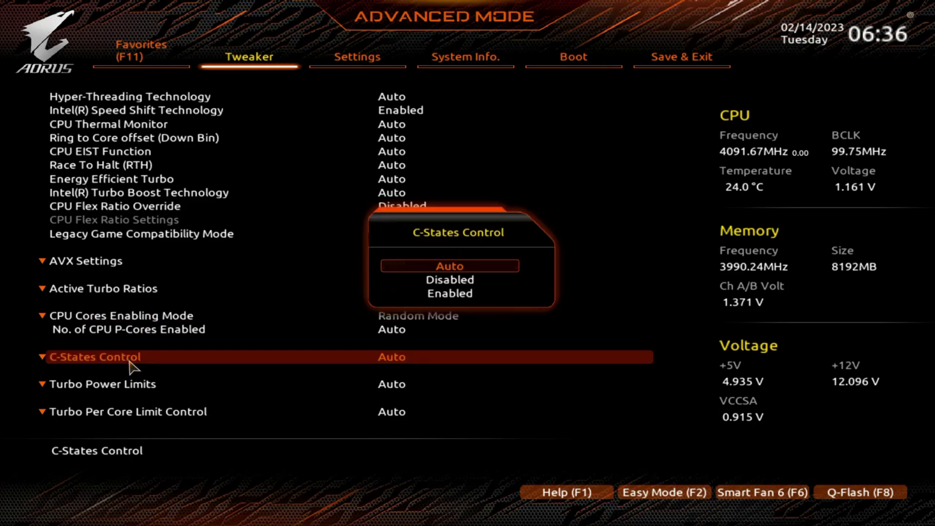
{"action": "key", "text": "Escape"}
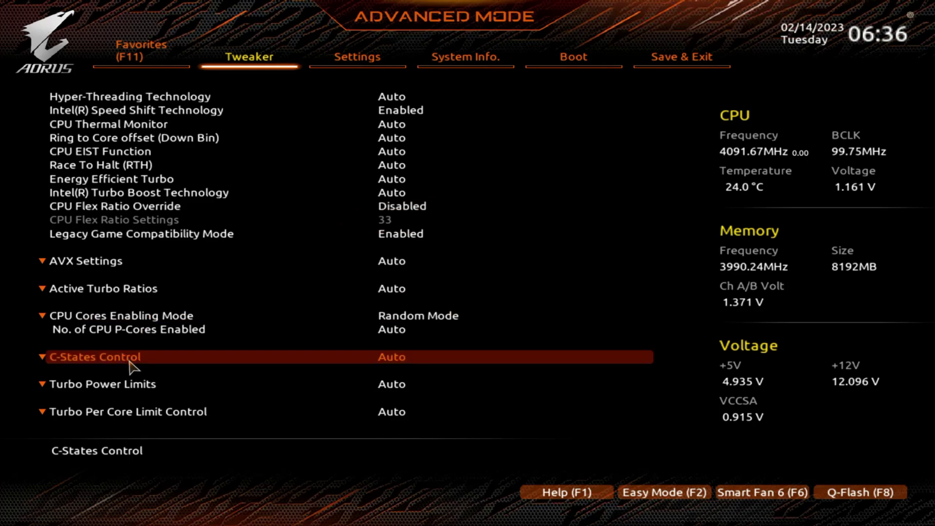
{"action": "left_click", "coordinate": [137, 393]}
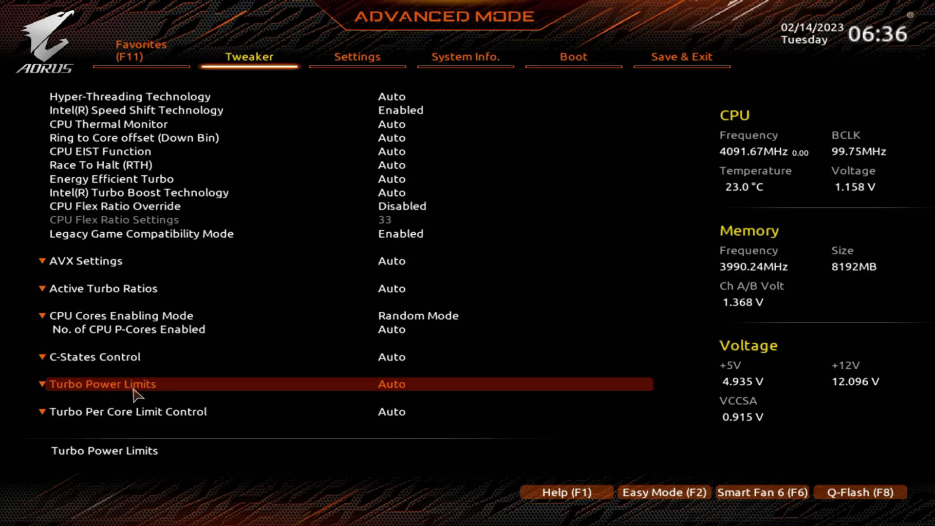
{"action": "left_click", "coordinate": [140, 395]}
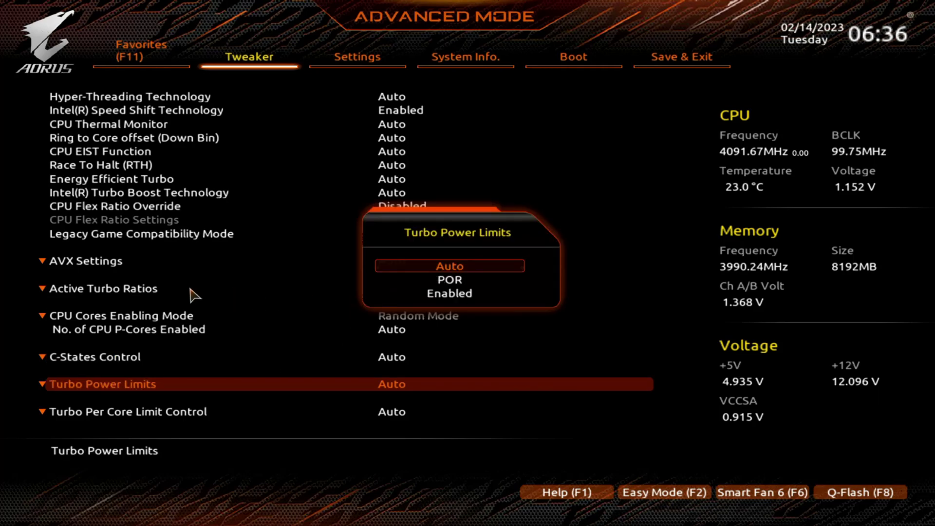
{"action": "key", "text": "Escape"}
{"action": "left_click", "coordinate": [149, 414]}
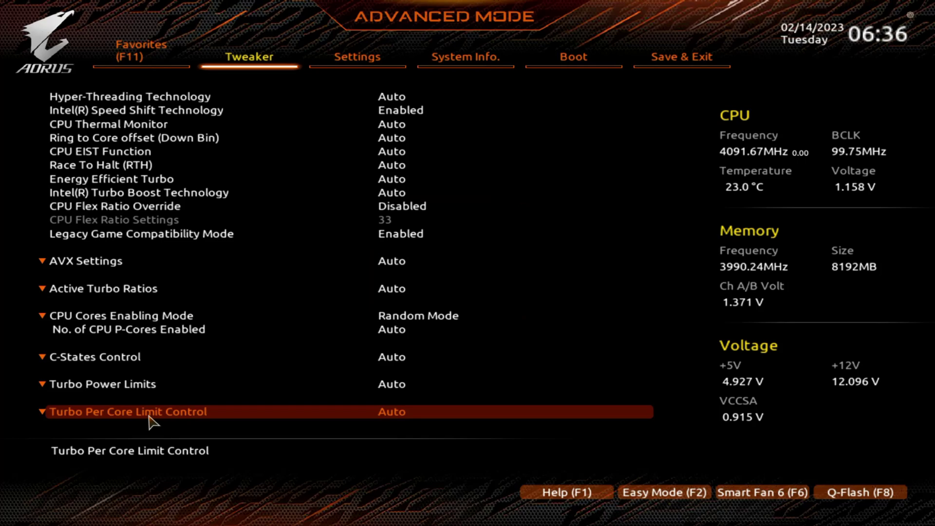
{"action": "left_click", "coordinate": [149, 414]}
{"action": "key", "text": "Escape"}
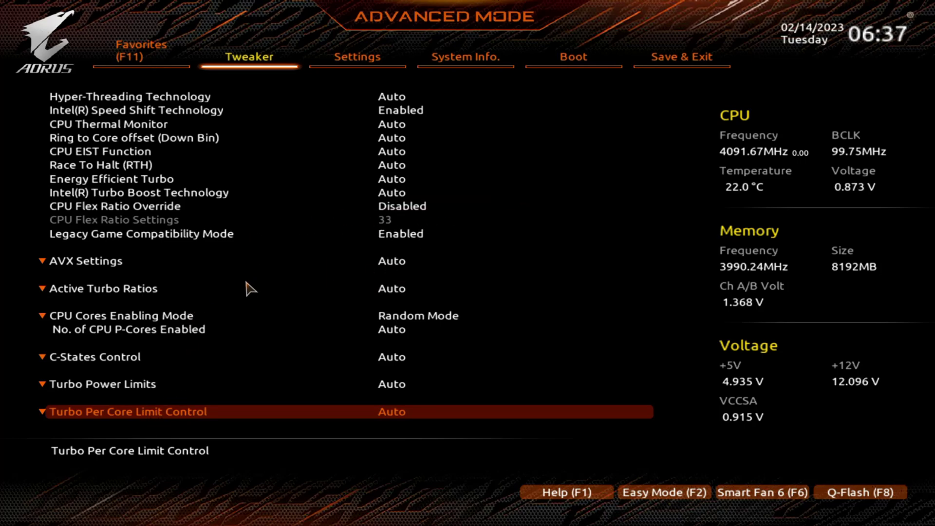
{"action": "key", "text": "Up"}
{"action": "key", "text": "Up"}
{"action": "key", "text": "Up"}
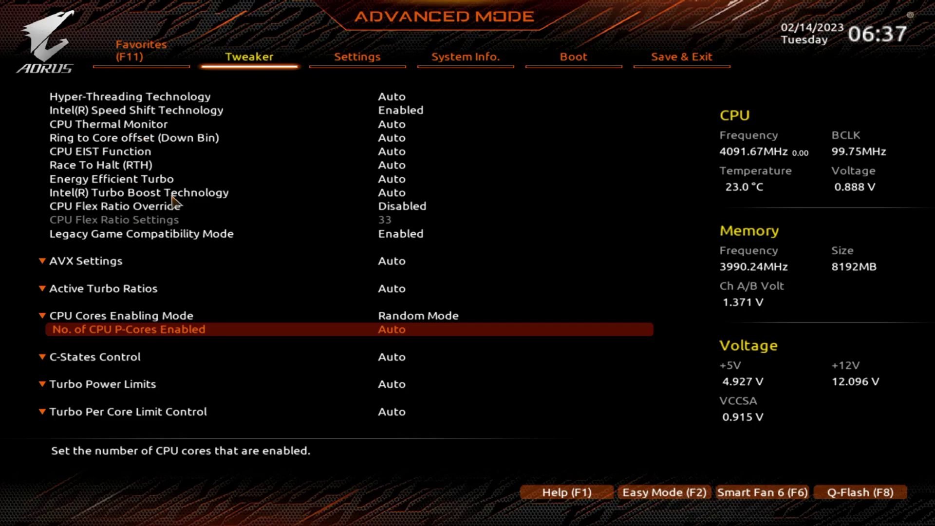
Leave Advanced CPU Settings, decline exiting without saving, and return to the main Tweaker list
{"action": "key", "text": "Escape"}
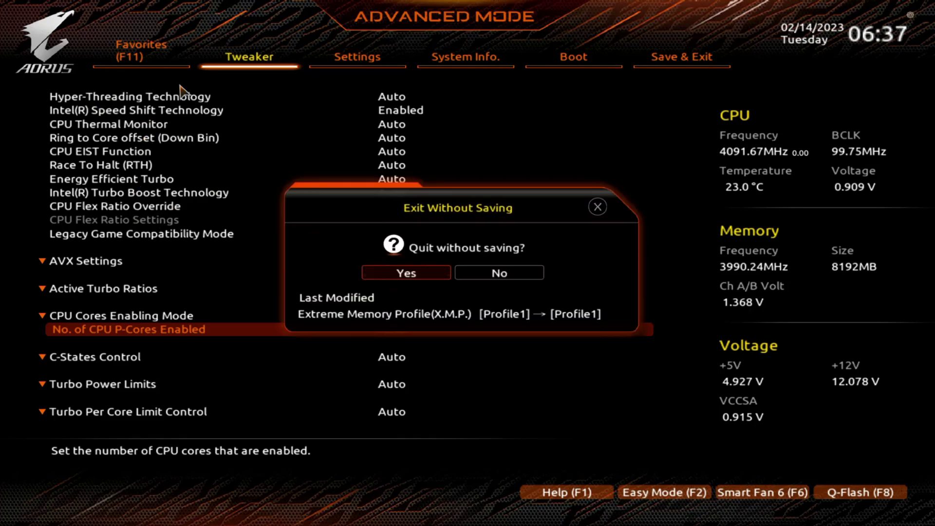
{"action": "left_click", "coordinate": [493, 273]}
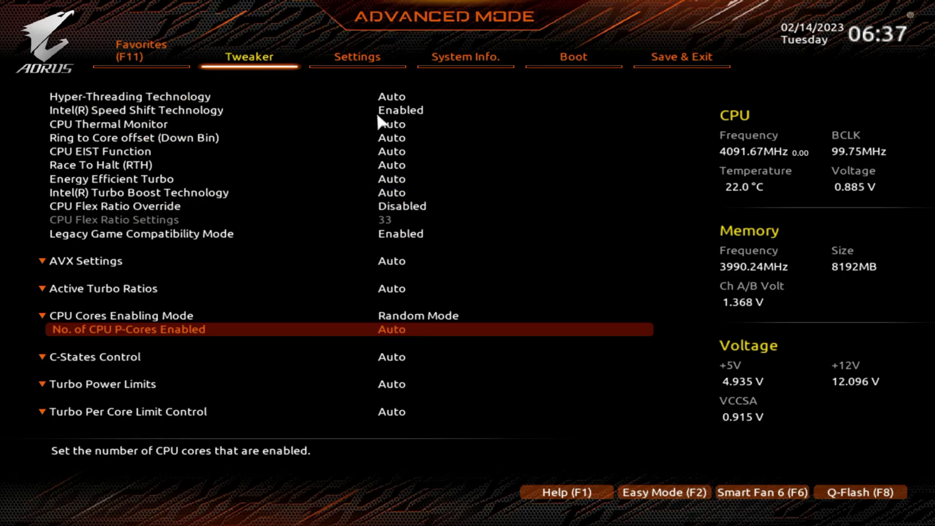
{"action": "left_click", "coordinate": [256, 63]}
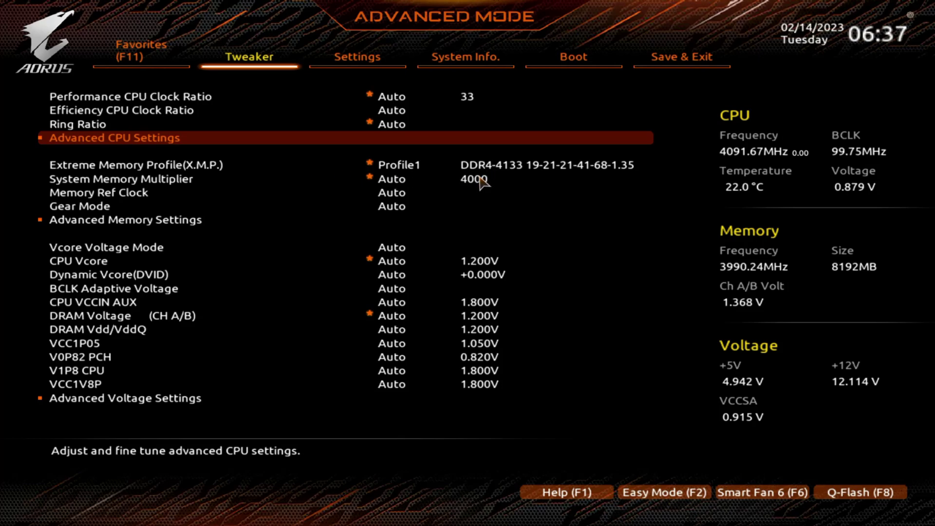
{"action": "left_click", "coordinate": [192, 184]}
{"action": "left_click", "coordinate": [192, 184]}
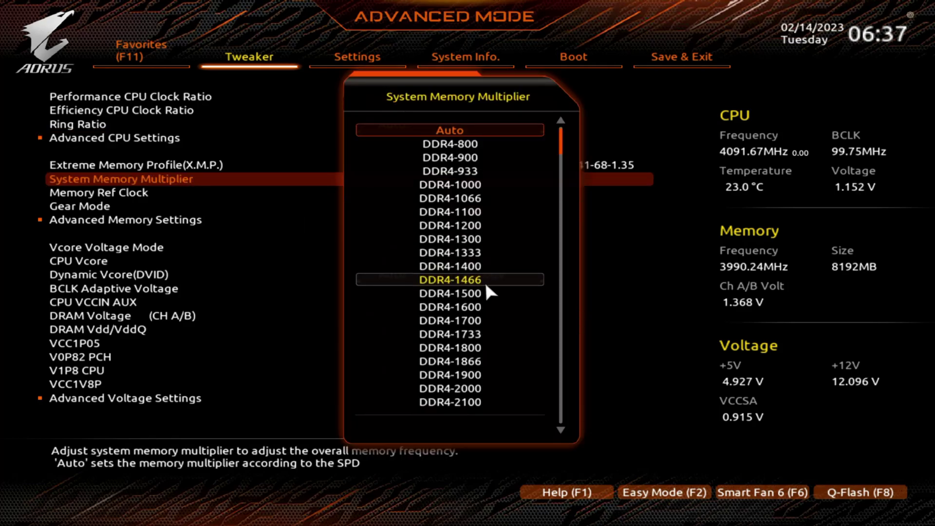
{"action": "scroll", "coordinate": [484, 285], "scroll_direction": "down", "scroll_amount": 6}
{"action": "scroll", "coordinate": [490, 294], "scroll_direction": "down", "scroll_amount": 12}
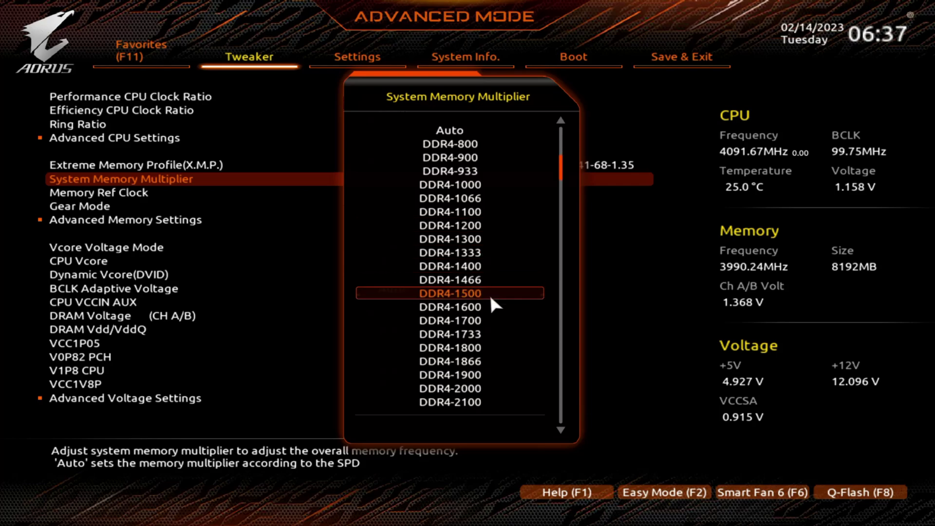
{"action": "scroll", "coordinate": [488, 291], "scroll_direction": "down", "scroll_amount": 11}
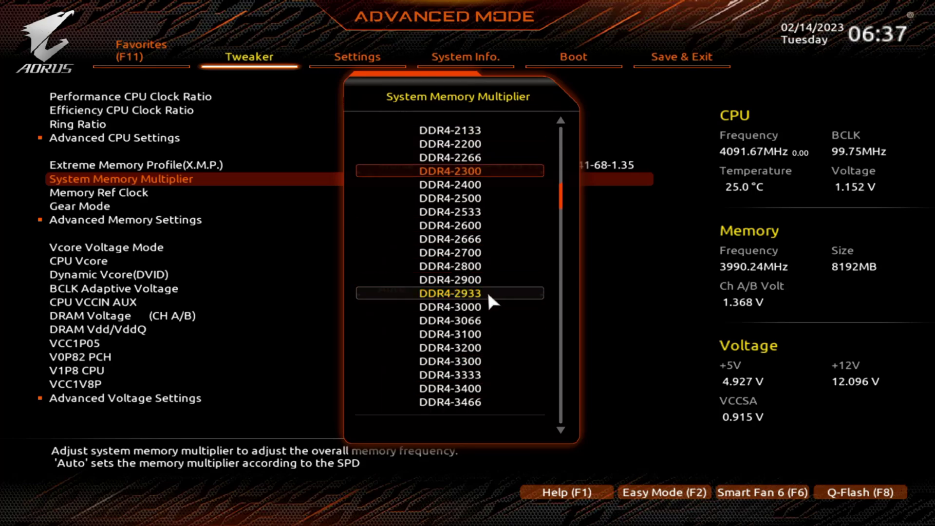
{"action": "scroll", "coordinate": [488, 296], "scroll_direction": "down", "scroll_amount": 11}
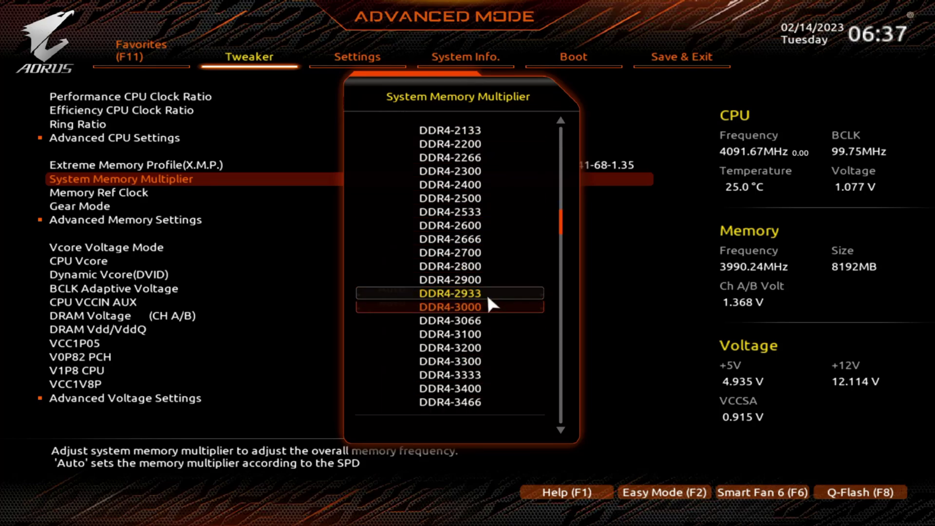
{"action": "scroll", "coordinate": [475, 281], "scroll_direction": "down", "scroll_amount": 7}
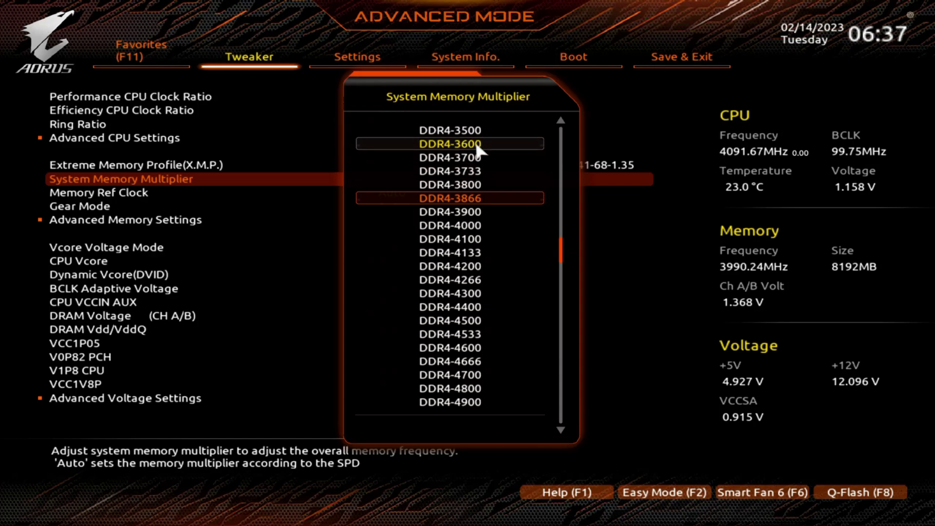
{"action": "scroll", "coordinate": [471, 204], "scroll_direction": "up", "scroll_amount": 6}
{"action": "scroll", "coordinate": [472, 212], "scroll_direction": "up", "scroll_amount": 2}
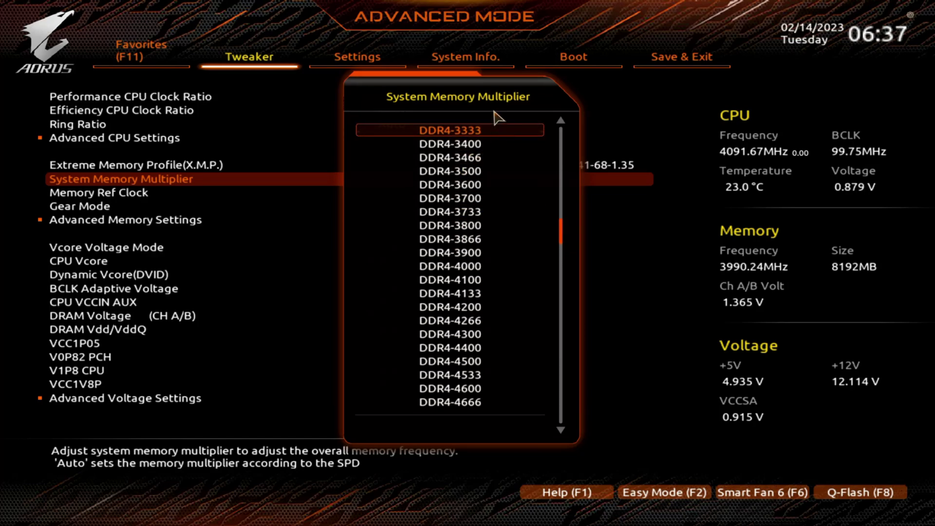
{"action": "key", "text": "Escape"}
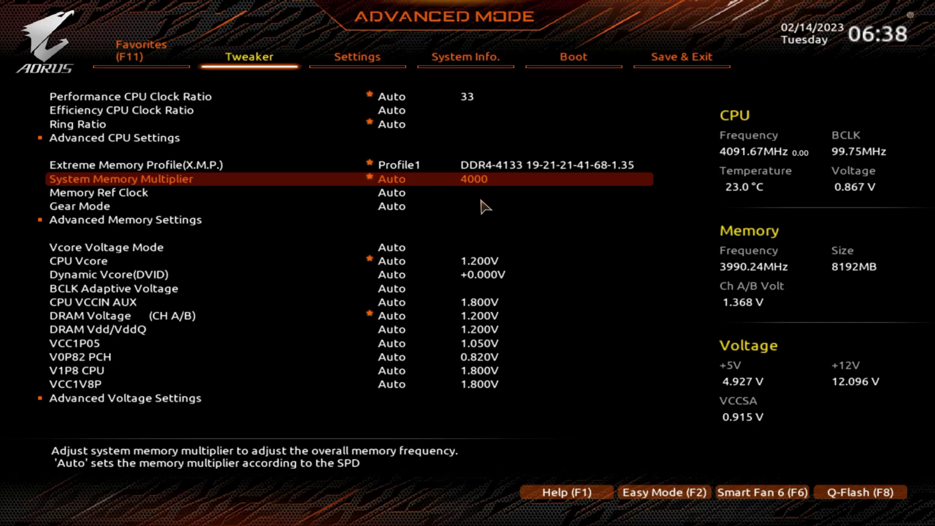
{"action": "left_click", "coordinate": [103, 224]}
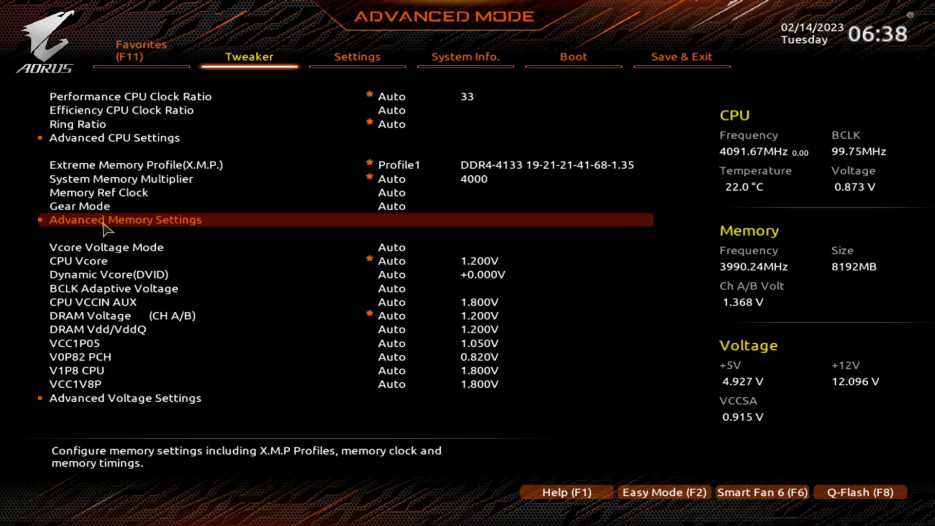
Open Advanced Memory Settings and view the SPD Info for the installed memory
{"action": "left_click", "coordinate": [110, 220]}
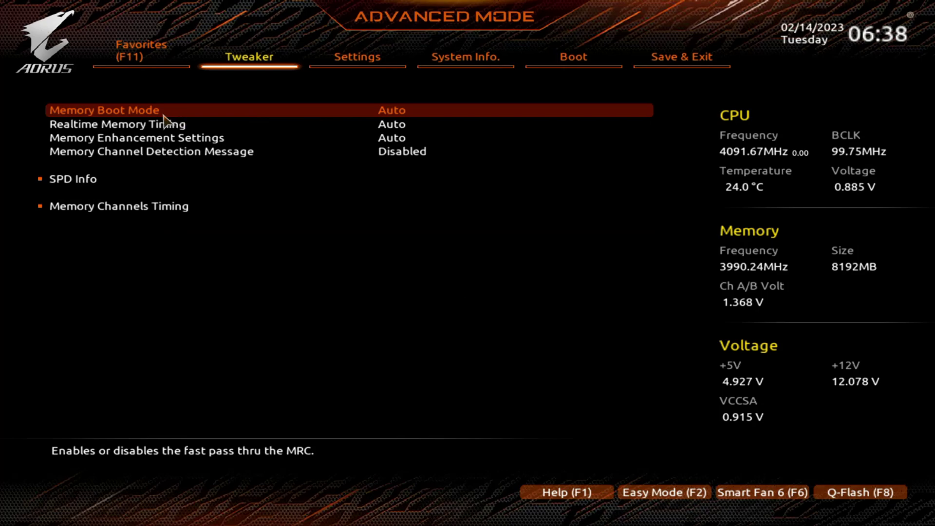
{"action": "left_click", "coordinate": [78, 189]}
{"action": "left_click", "coordinate": [79, 189]}
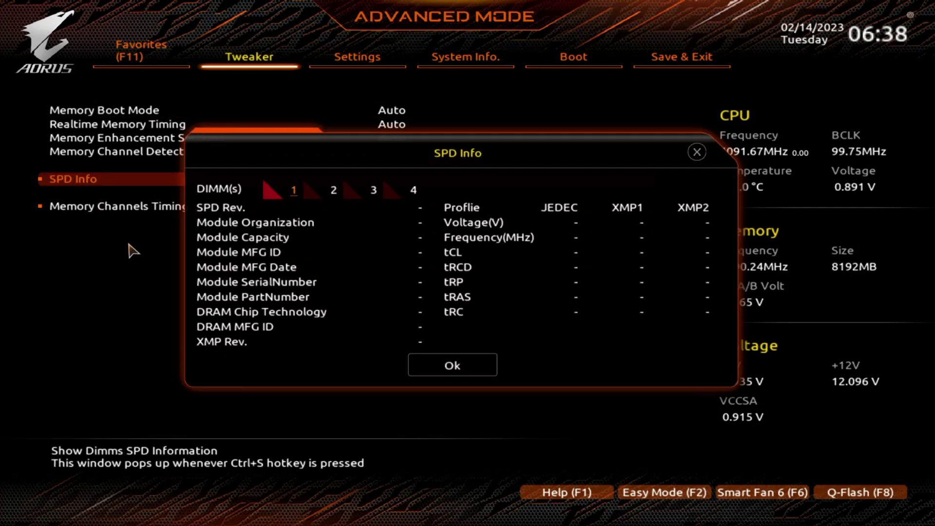
{"action": "left_click", "coordinate": [475, 368]}
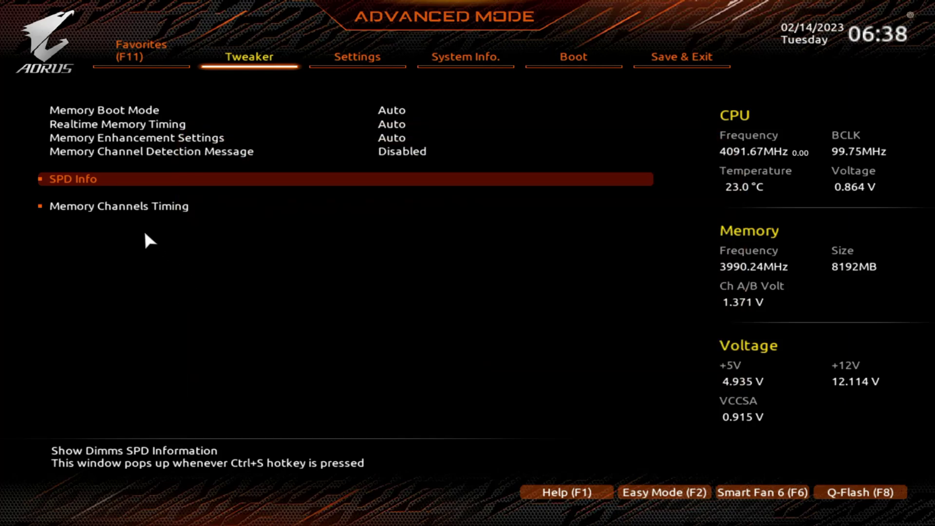
Scroll through Memory Channels Timing down to the Rtt termination settings, then back out to the exit prompt
{"action": "left_click", "coordinate": [130, 203]}
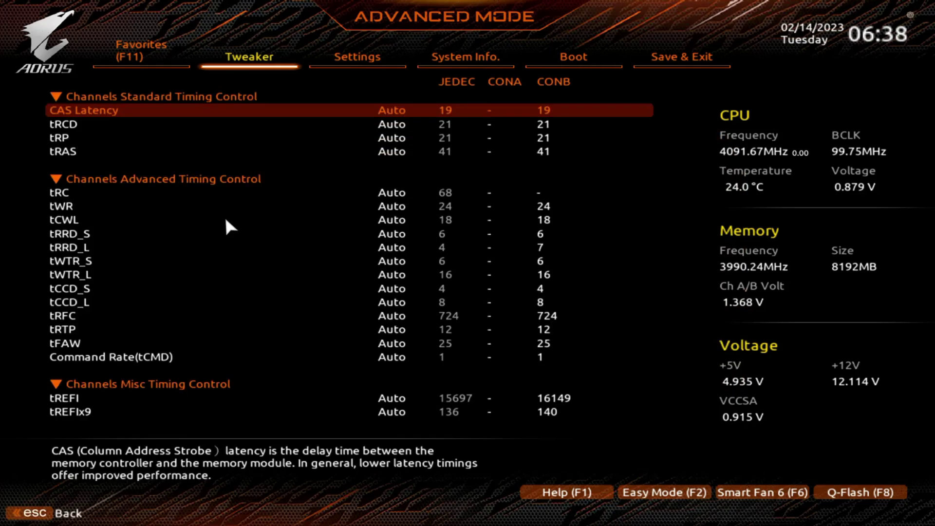
{"action": "key", "text": "Down"}
{"action": "key", "text": "Down"}
{"action": "key", "text": "Down"}
{"action": "key", "text": "Down"}
{"action": "key", "text": "Down"}
{"action": "key", "text": "Down"}
{"action": "key", "text": "Down"}
{"action": "key", "text": "Down"}
{"action": "key", "text": "Down"}
{"action": "key", "text": "Down"}
{"action": "key", "text": "Down"}
{"action": "key", "text": "Down"}
{"action": "key", "text": "Down"}
{"action": "key", "text": "Down"}
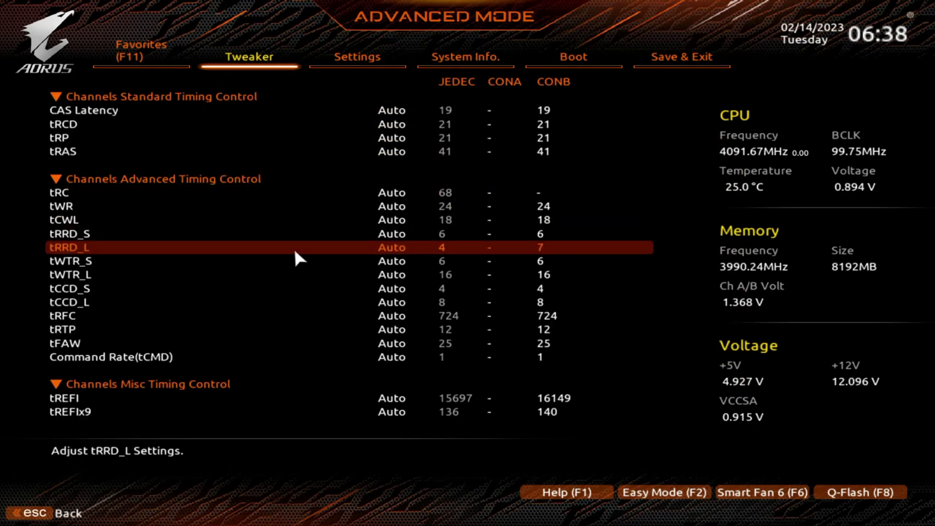
{"action": "key", "text": "Down"}
{"action": "key", "text": "Down"}
{"action": "key", "text": "Down"}
{"action": "key", "text": "Down"}
{"action": "key", "text": "Down"}
{"action": "key", "text": "Down"}
{"action": "key", "text": "Down"}
{"action": "key", "text": "Down"}
{"action": "key", "text": "Down"}
{"action": "key", "text": "Down"}
{"action": "key", "text": "Down"}
{"action": "key", "text": "Down"}
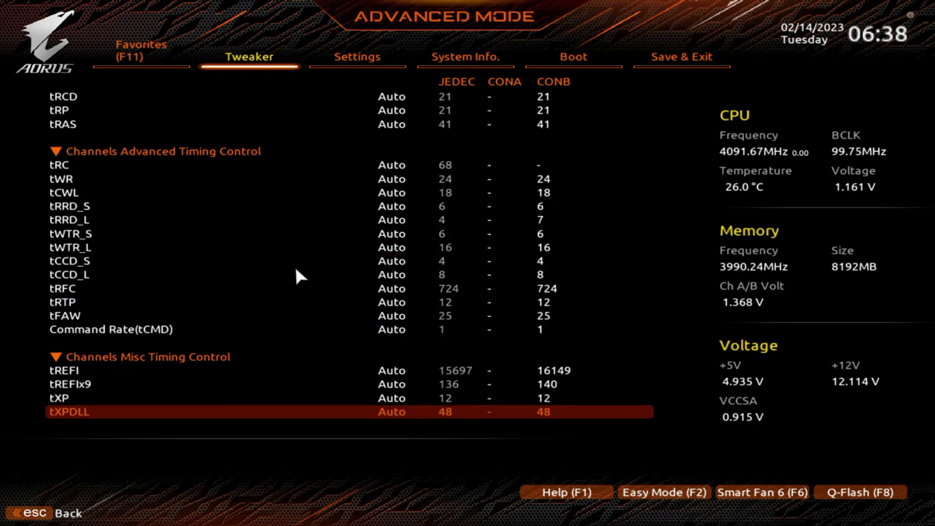
{"action": "key", "text": "Down"}
{"action": "key", "text": "Down"}
{"action": "key", "text": "Down"}
{"action": "key", "text": "Down"}
{"action": "key", "text": "Down"}
{"action": "key", "text": "Down"}
{"action": "key", "text": "Down"}
{"action": "key", "text": "Down"}
{"action": "key", "text": "Down"}
{"action": "key", "text": "Down"}
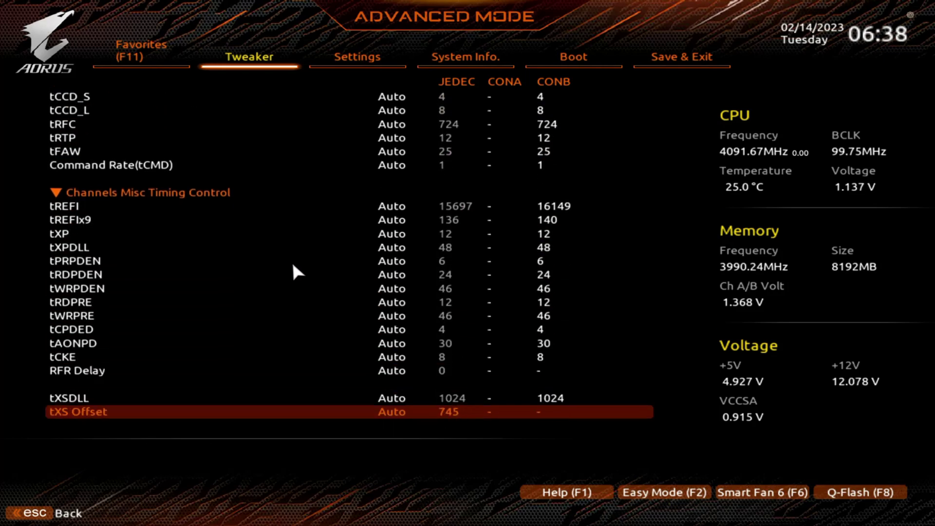
{"action": "key", "text": "Down"}
{"action": "key", "text": "Down"}
{"action": "key", "text": "Down"}
{"action": "key", "text": "Down"}
{"action": "key", "text": "Down"}
{"action": "key", "text": "Down"}
{"action": "key", "text": "Down"}
{"action": "key", "text": "Down"}
{"action": "key", "text": "Down"}
{"action": "key", "text": "Down"}
{"action": "key", "text": "Down"}
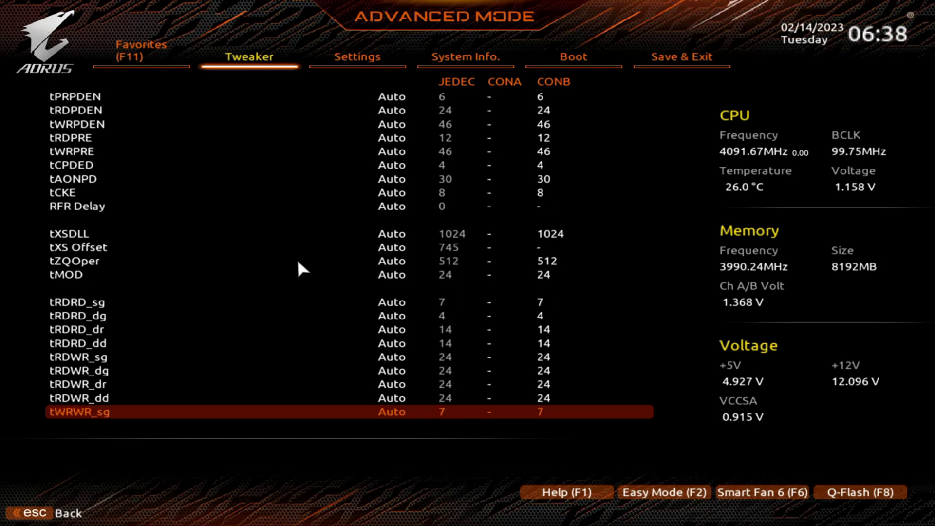
{"action": "key", "text": "Down"}
{"action": "key", "text": "Down"}
{"action": "key", "text": "Down"}
{"action": "key", "text": "Down"}
{"action": "key", "text": "Down"}
{"action": "key", "text": "Down"}
{"action": "key", "text": "Down"}
{"action": "key", "text": "Down"}
{"action": "key", "text": "Down"}
{"action": "key", "text": "Down"}
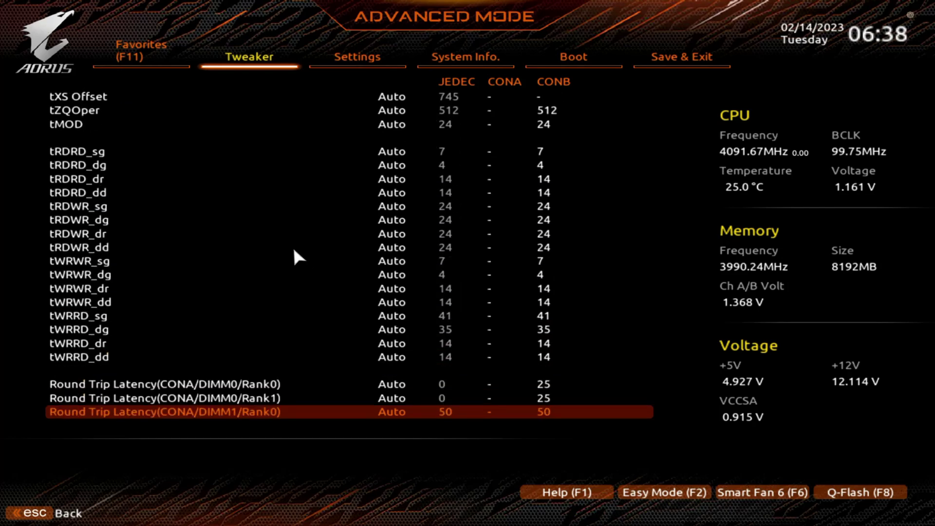
{"action": "key", "text": "Down"}
{"action": "key", "text": "Down"}
{"action": "key", "text": "Down"}
{"action": "key", "text": "Down"}
{"action": "key", "text": "Down"}
{"action": "key", "text": "Down"}
{"action": "key", "text": "Down"}
{"action": "key", "text": "Down"}
{"action": "key", "text": "Down"}
{"action": "key", "text": "Down"}
{"action": "key", "text": "Down"}
{"action": "key", "text": "Down"}
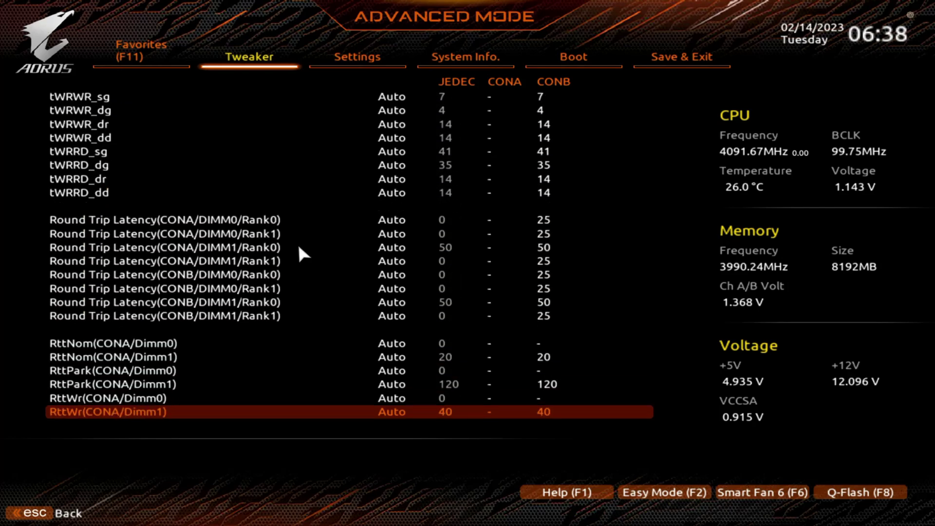
{"action": "key", "text": "Down"}
{"action": "key", "text": "Down"}
{"action": "key", "text": "Down"}
{"action": "key", "text": "Escape"}
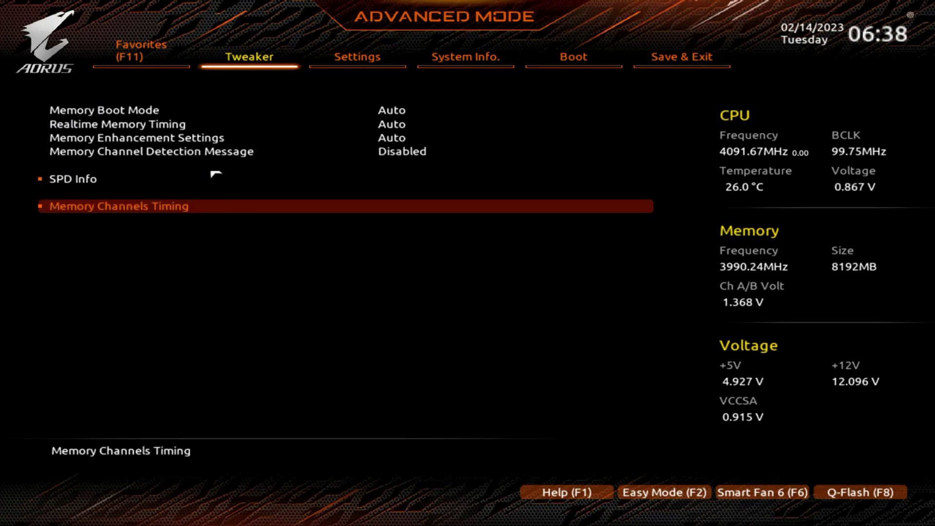
{"action": "key", "text": "Escape"}
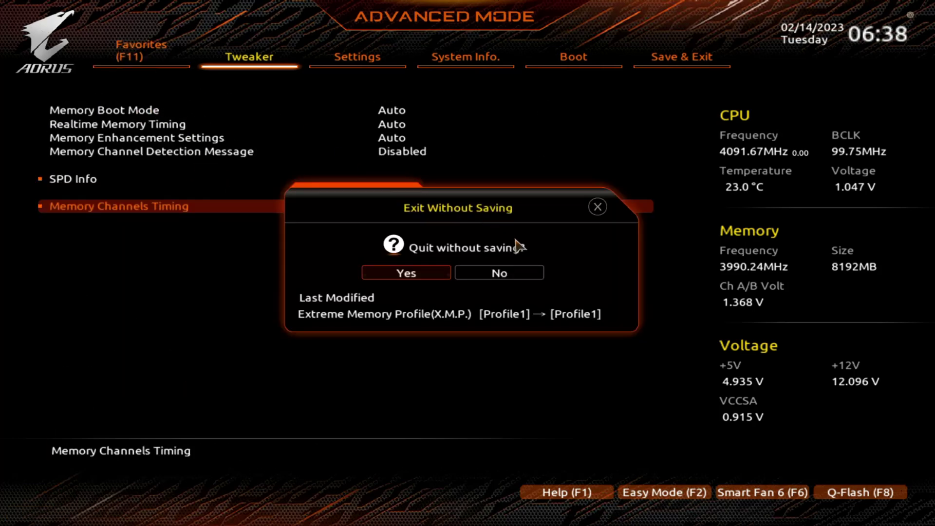
Step down the Tweaker voltage list past VCC1P05 and open Advanced Voltage Settings
{"action": "left_click", "coordinate": [272, 65]}
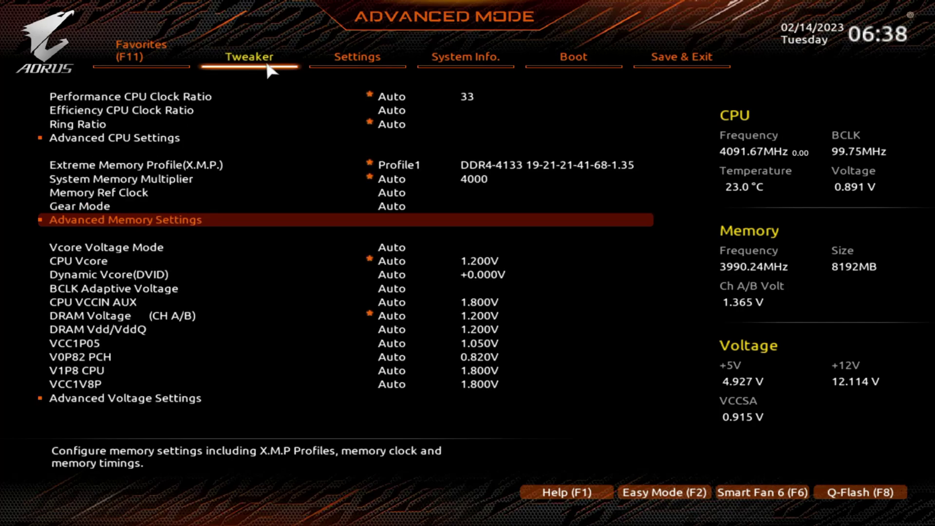
{"action": "key", "text": "Down"}
{"action": "key", "text": "Down"}
{"action": "key", "text": "Down"}
{"action": "key", "text": "Down"}
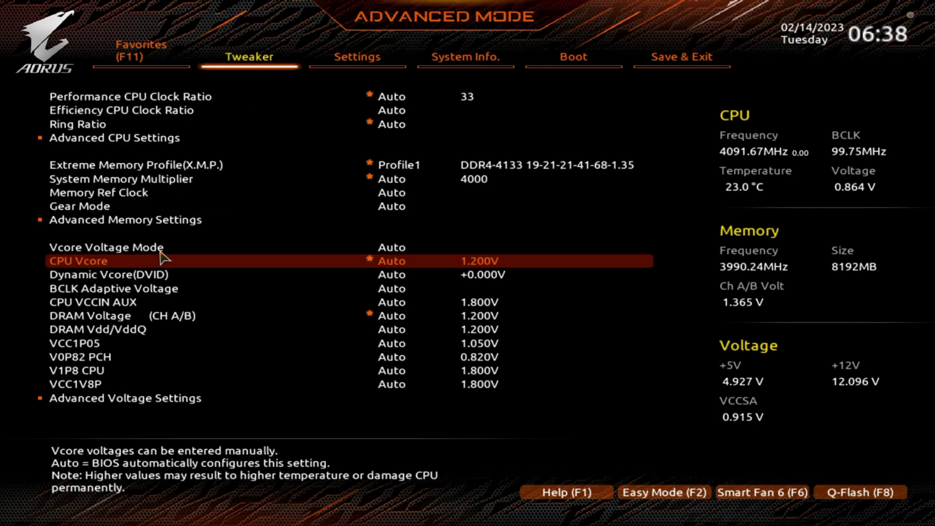
{"action": "key", "text": "Down"}
{"action": "key", "text": "Down"}
{"action": "key", "text": "Down"}
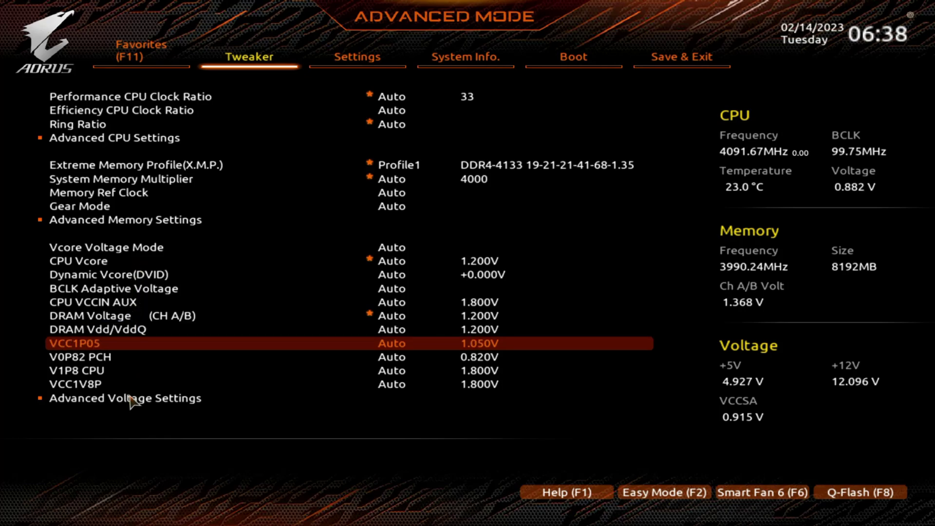
{"action": "key", "text": "Down"}
{"action": "key", "text": "Down"}
{"action": "key", "text": "Down"}
{"action": "key", "text": "Down"}
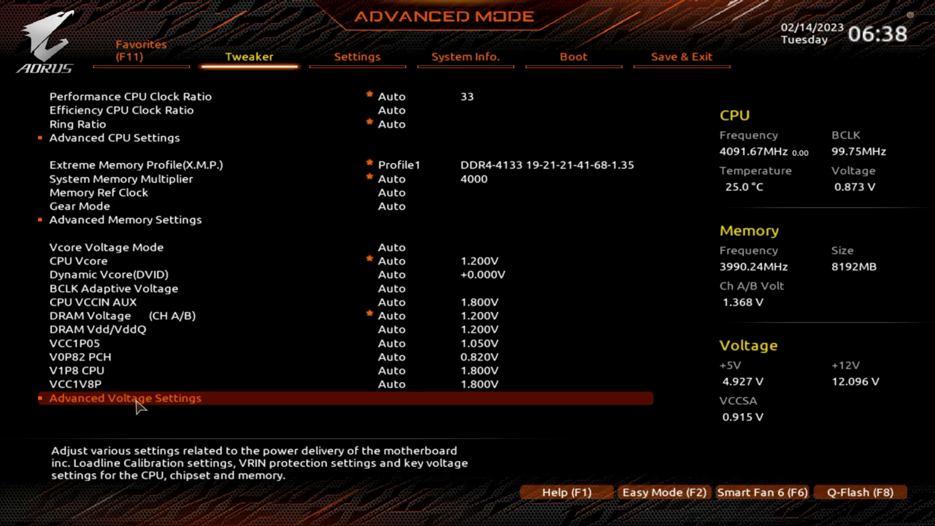
{"action": "key", "text": "Return"}
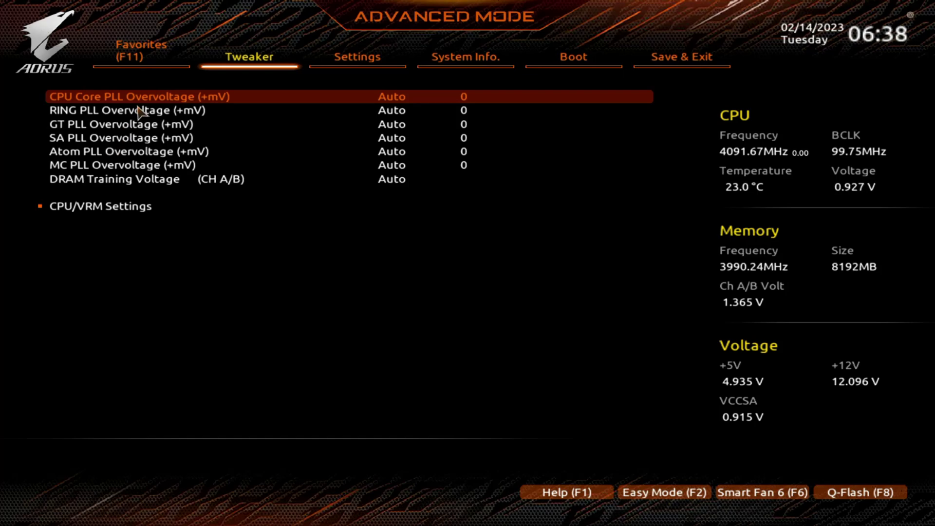
Open CPU/VRM Settings and its Internal VR Control submenu
{"action": "left_click", "coordinate": [104, 210]}
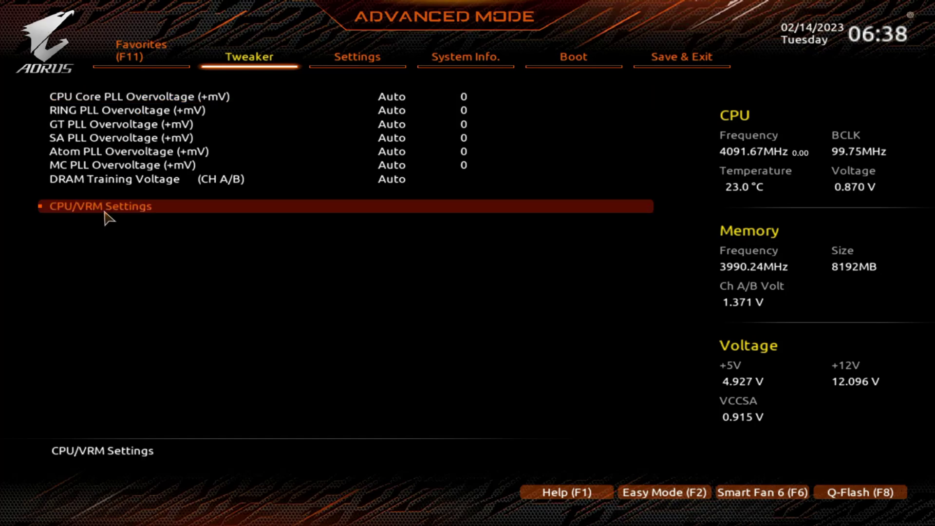
{"action": "left_click", "coordinate": [155, 210]}
{"action": "left_click", "coordinate": [111, 153]}
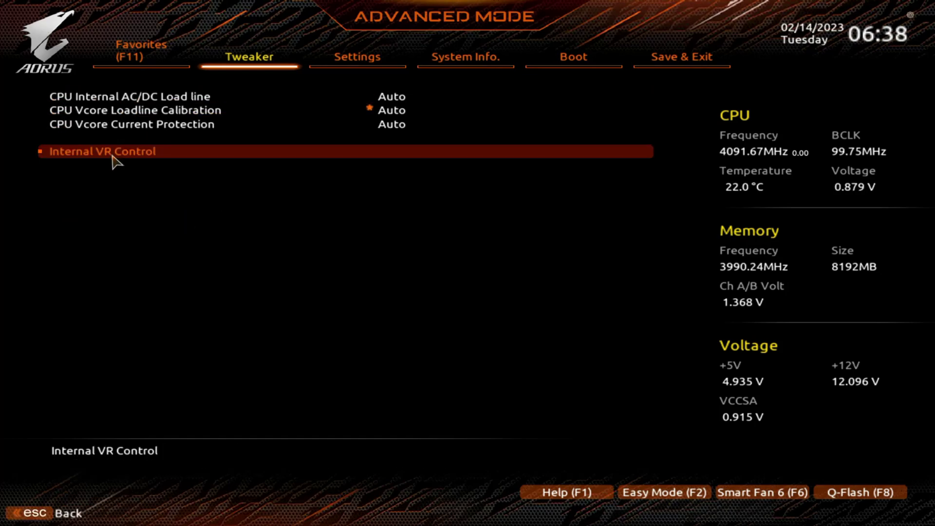
{"action": "left_click", "coordinate": [112, 156]}
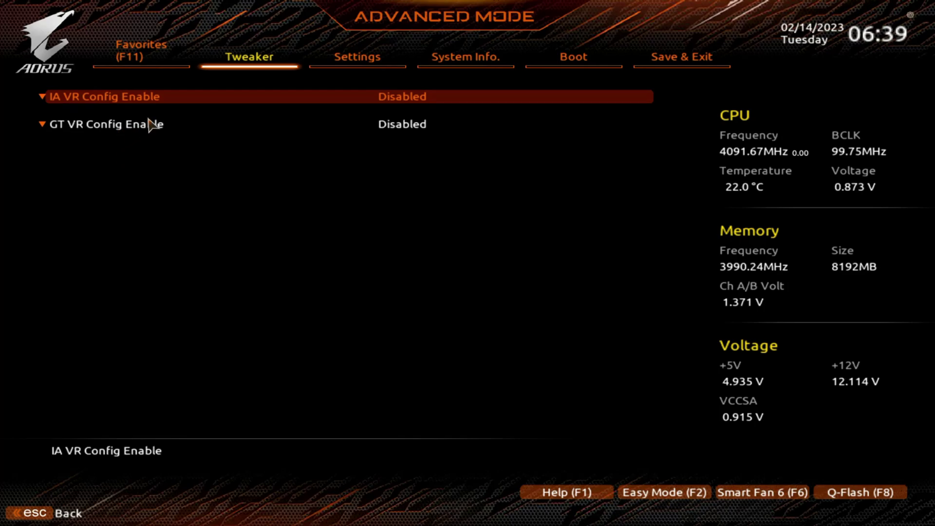
Back out of the VR submenus without quitting and return to the main Tweaker list
{"action": "key", "text": "Escape"}
{"action": "key", "text": "Escape"}
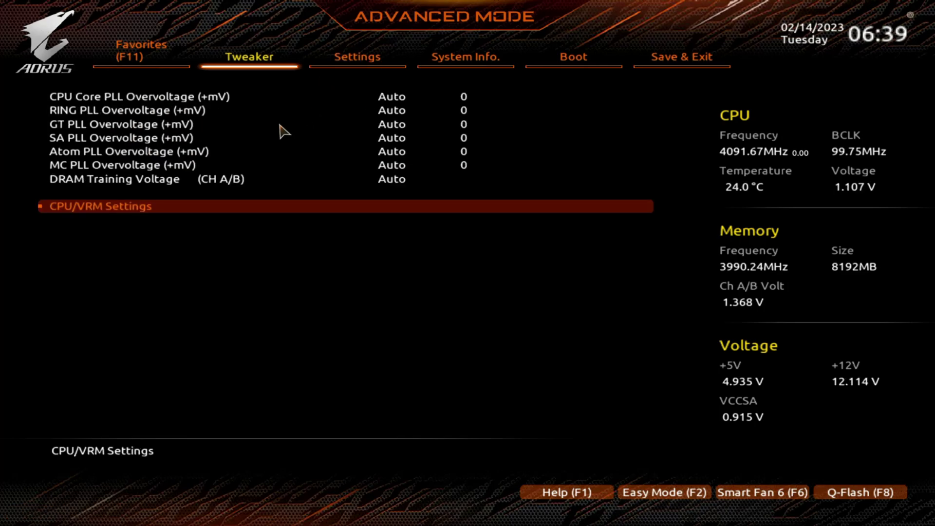
{"action": "key", "text": "Escape"}
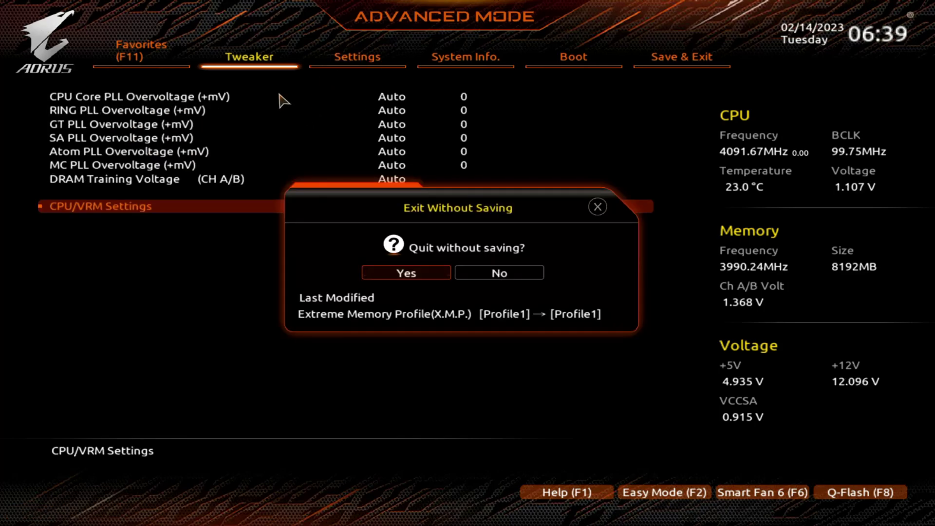
{"action": "left_click", "coordinate": [499, 266]}
{"action": "left_click", "coordinate": [262, 59]}
{"action": "key", "text": "Down"}
{"action": "key", "text": "Down"}
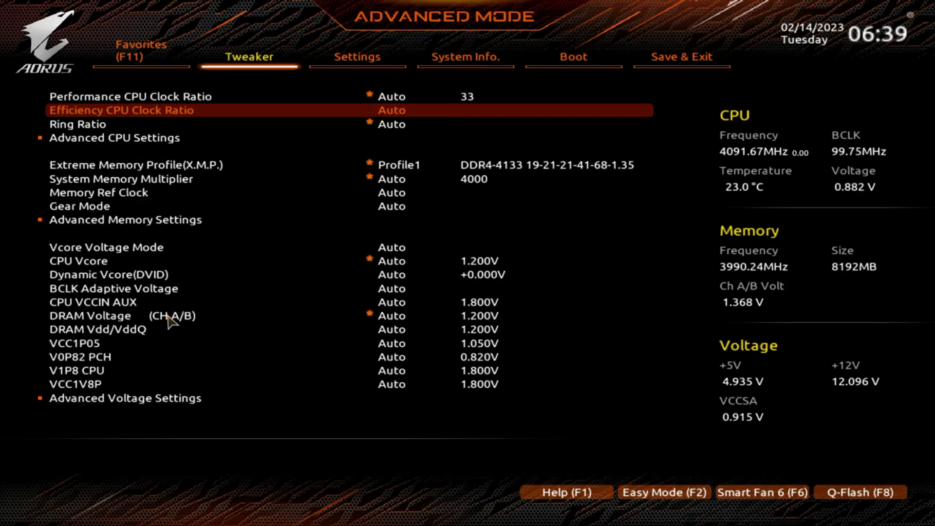
{"action": "left_click", "coordinate": [359, 57]}
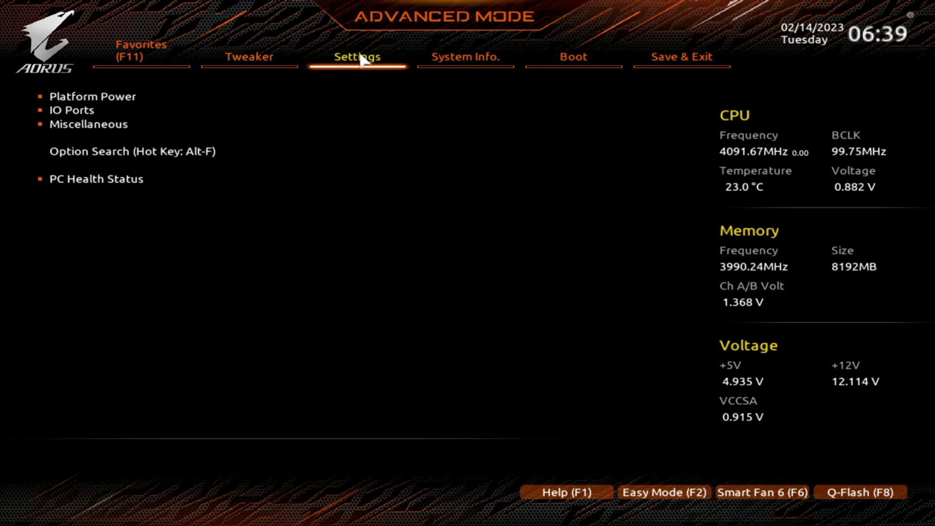
{"action": "left_click", "coordinate": [115, 97]}
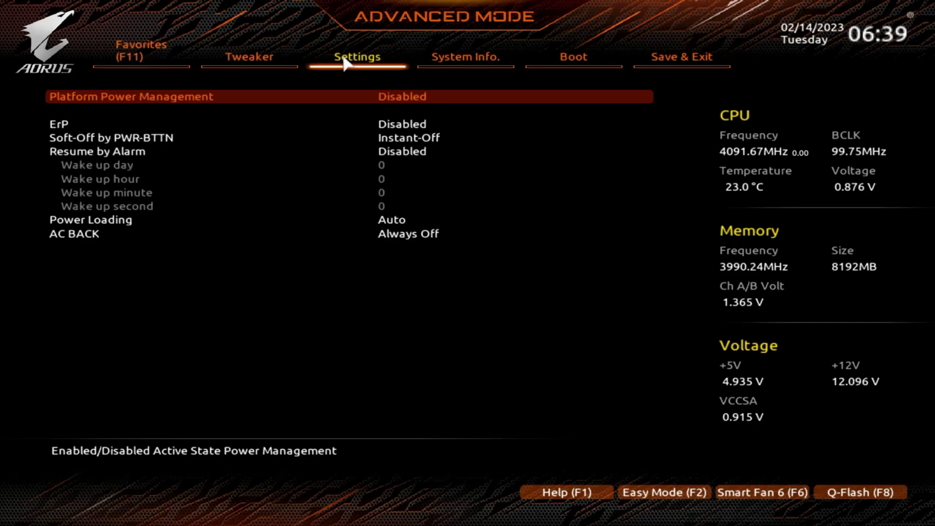
{"action": "left_click", "coordinate": [330, 58]}
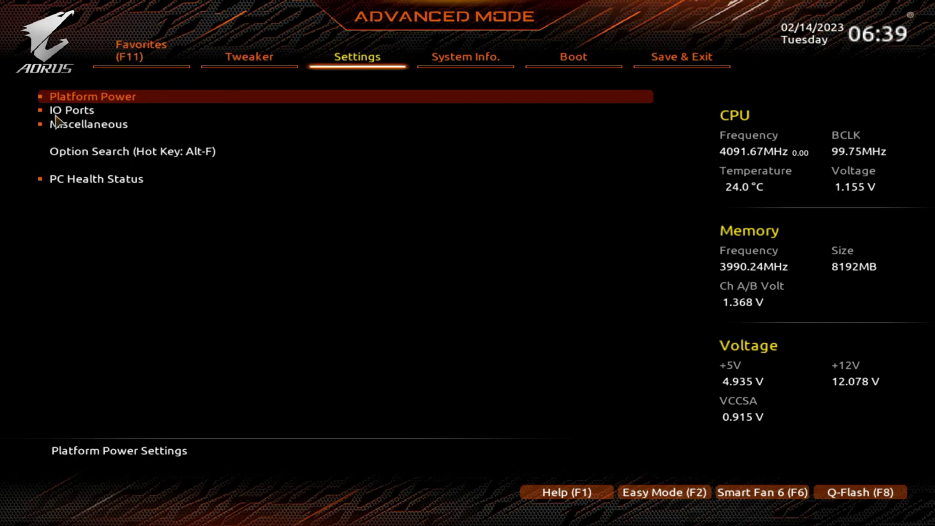
{"action": "left_click", "coordinate": [136, 110]}
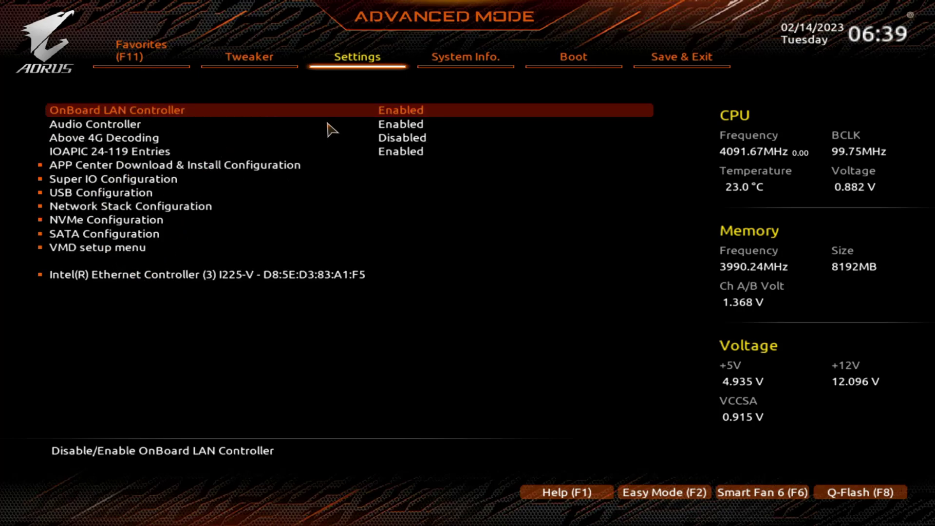
{"action": "left_click", "coordinate": [90, 165]}
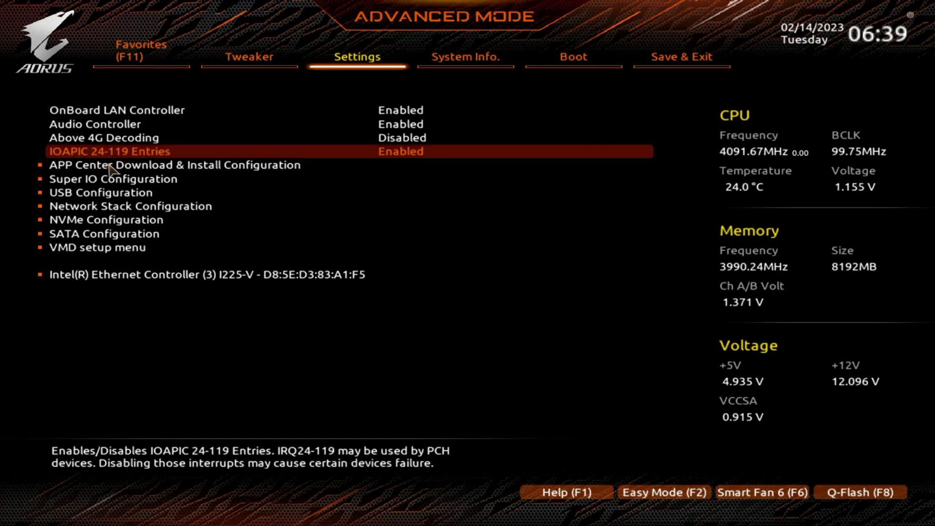
{"action": "left_click", "coordinate": [111, 167]}
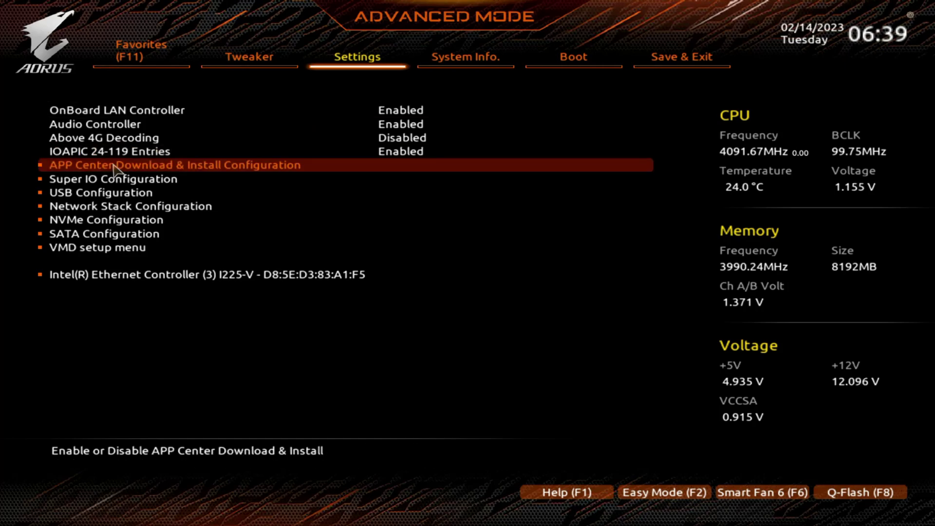
{"action": "left_click", "coordinate": [215, 166]}
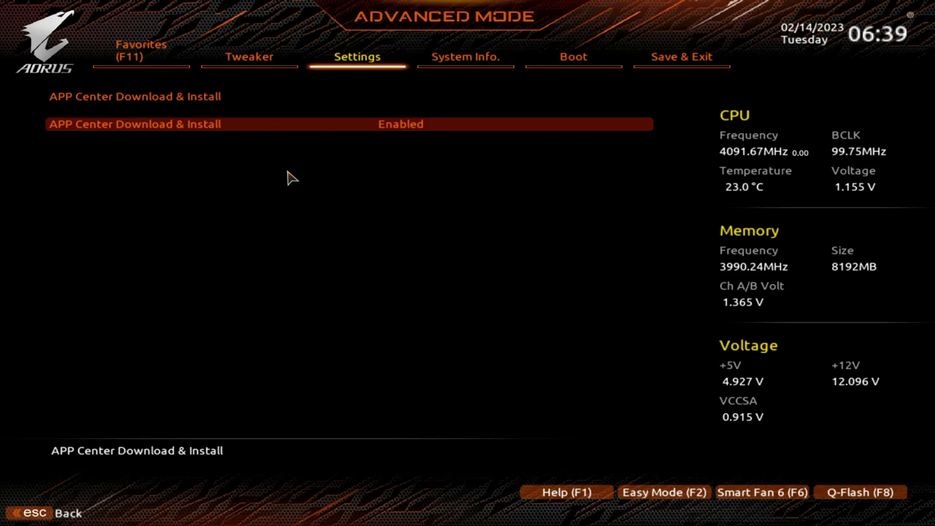
{"action": "left_click", "coordinate": [356, 57]}
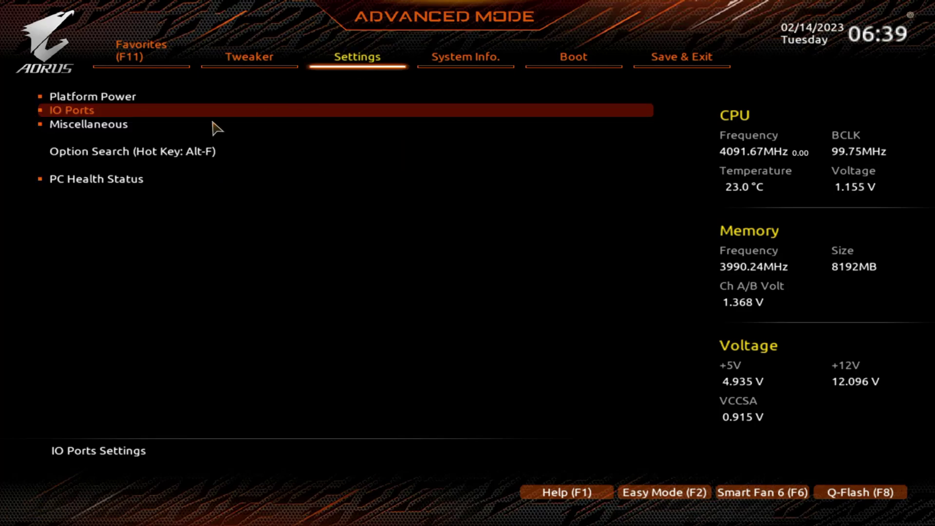
{"action": "left_click", "coordinate": [111, 129]}
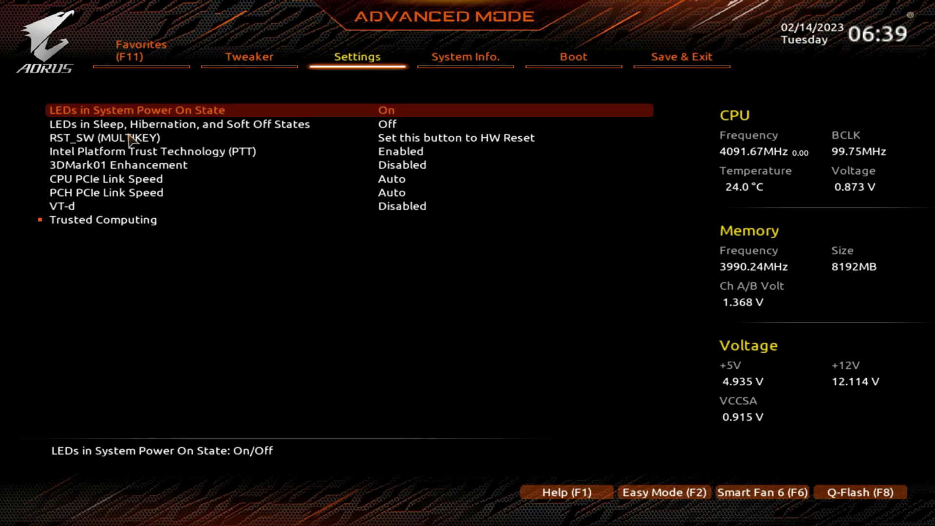
{"action": "left_click", "coordinate": [111, 223]}
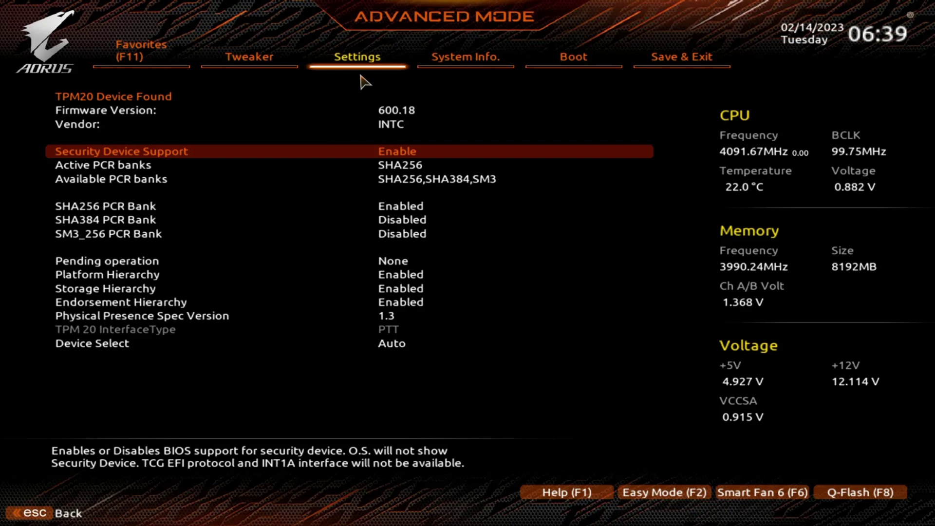
{"action": "left_click", "coordinate": [359, 55]}
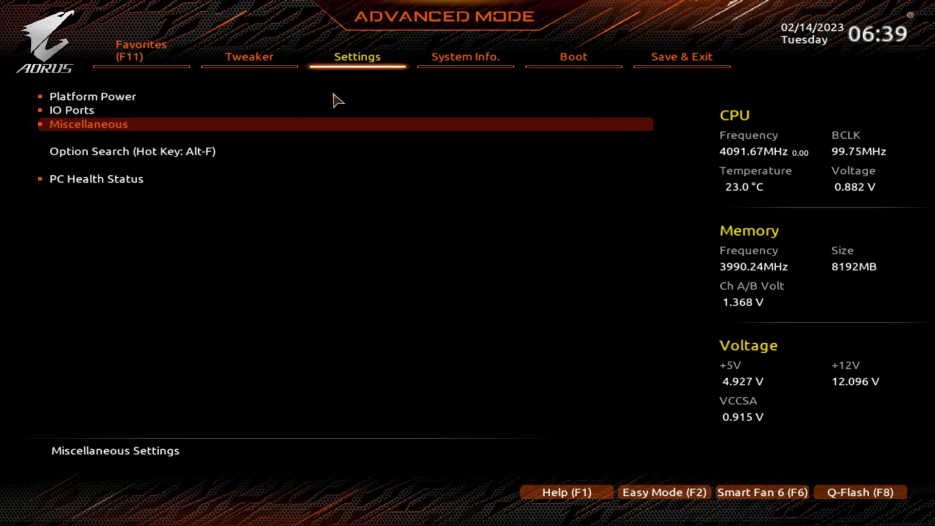
{"action": "left_click", "coordinate": [104, 184]}
{"action": "left_click", "coordinate": [104, 185]}
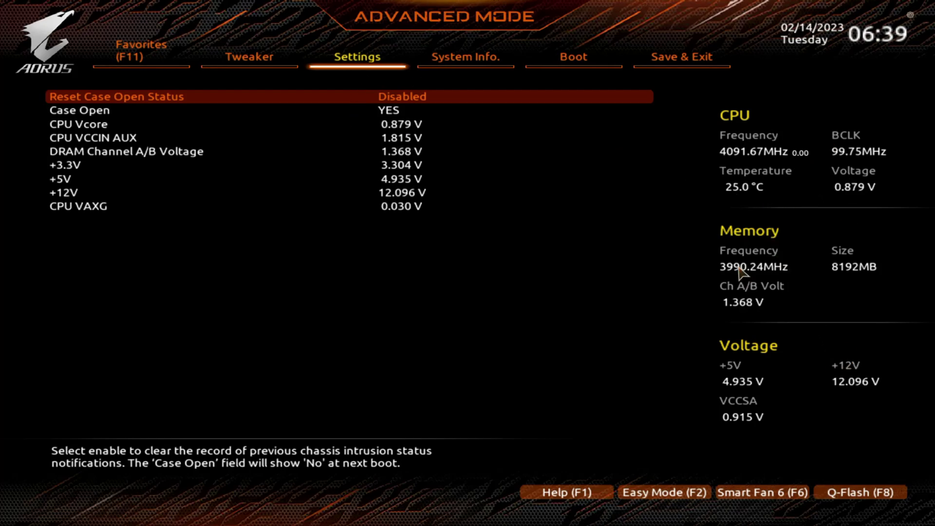
{"action": "left_click", "coordinate": [370, 57]}
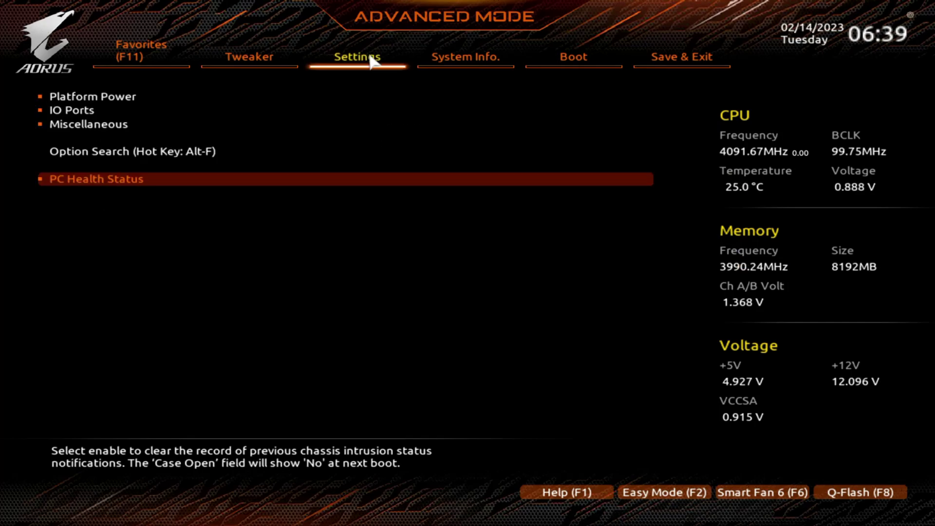
Look over System Info, then go to the Boot tab and select the CFG Lock row
{"action": "left_click", "coordinate": [457, 62]}
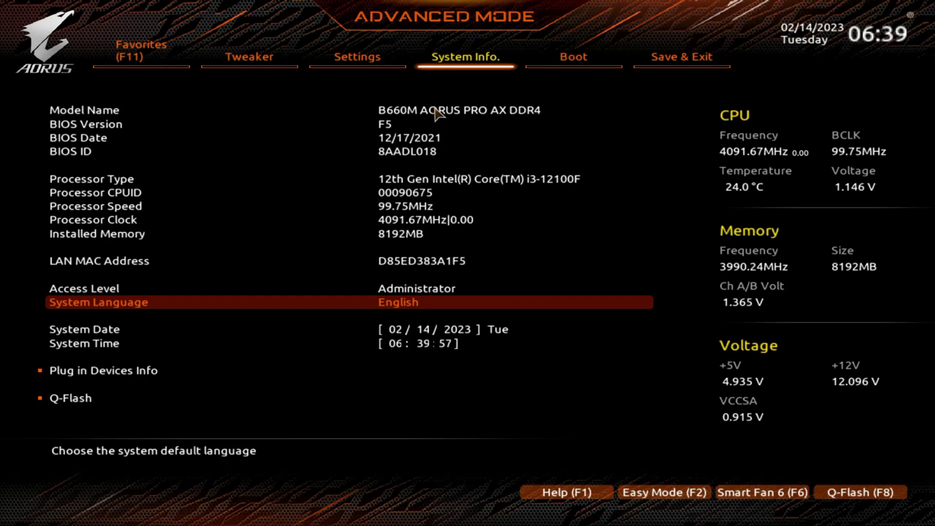
{"action": "left_click", "coordinate": [572, 67]}
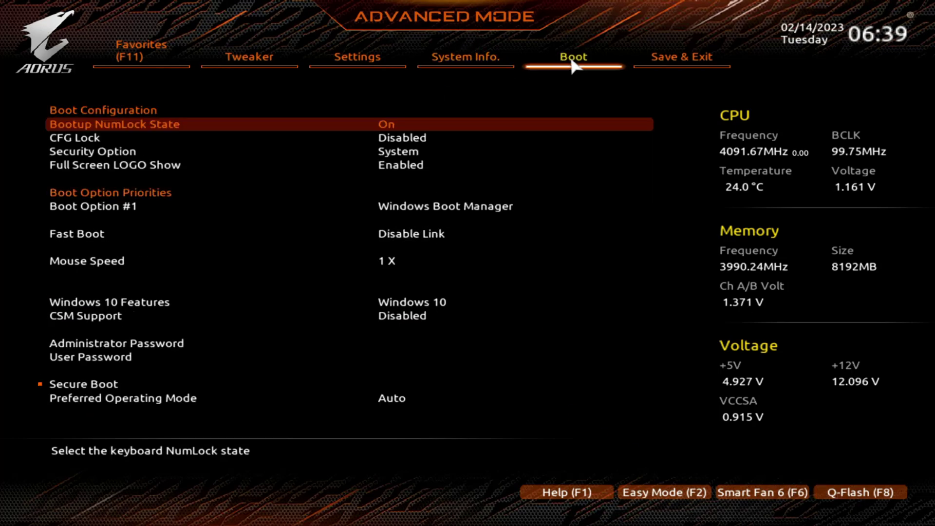
{"action": "left_click", "coordinate": [284, 141]}
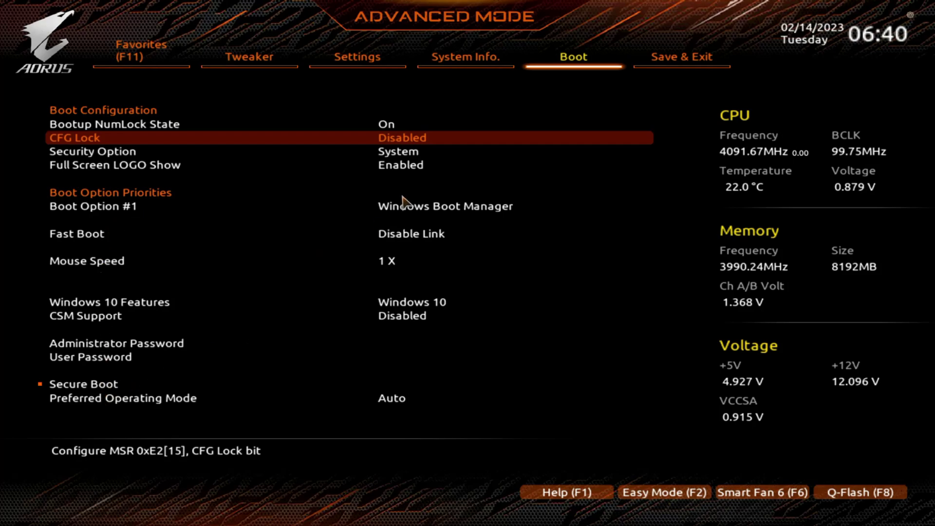
Show the Save & Exit page with Save & Exit Setup, Exit Without Saving and Load Optimized Defaults
{"action": "left_click", "coordinate": [687, 62]}
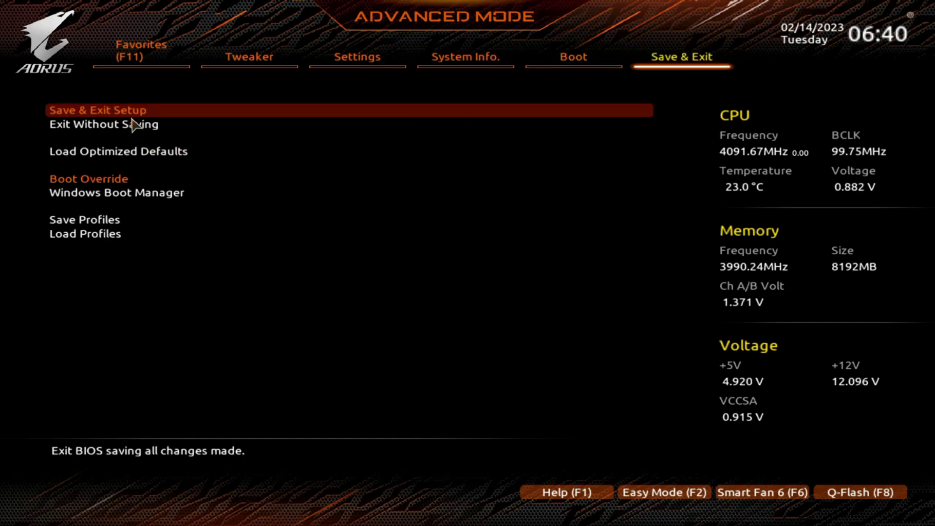